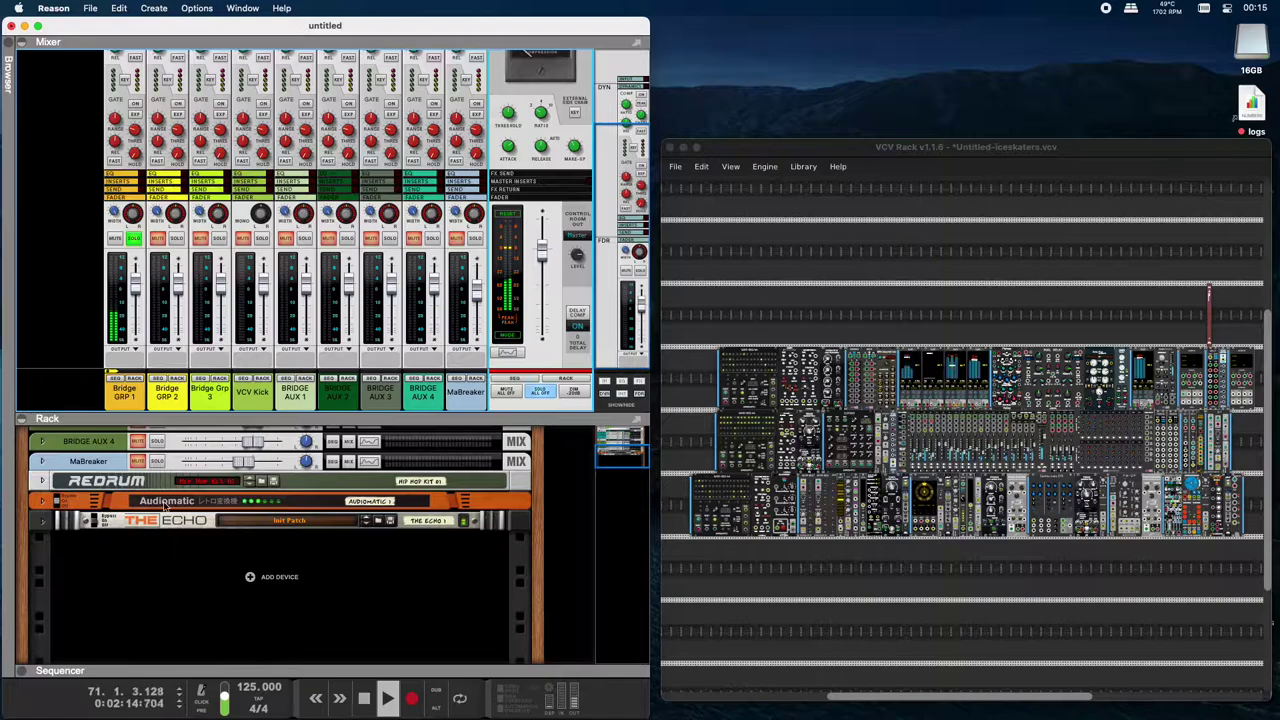
- Solo the MaBreaker channel and unfold the Redrum device in the rack
{"action": "left_click", "coordinate": [158, 462]}
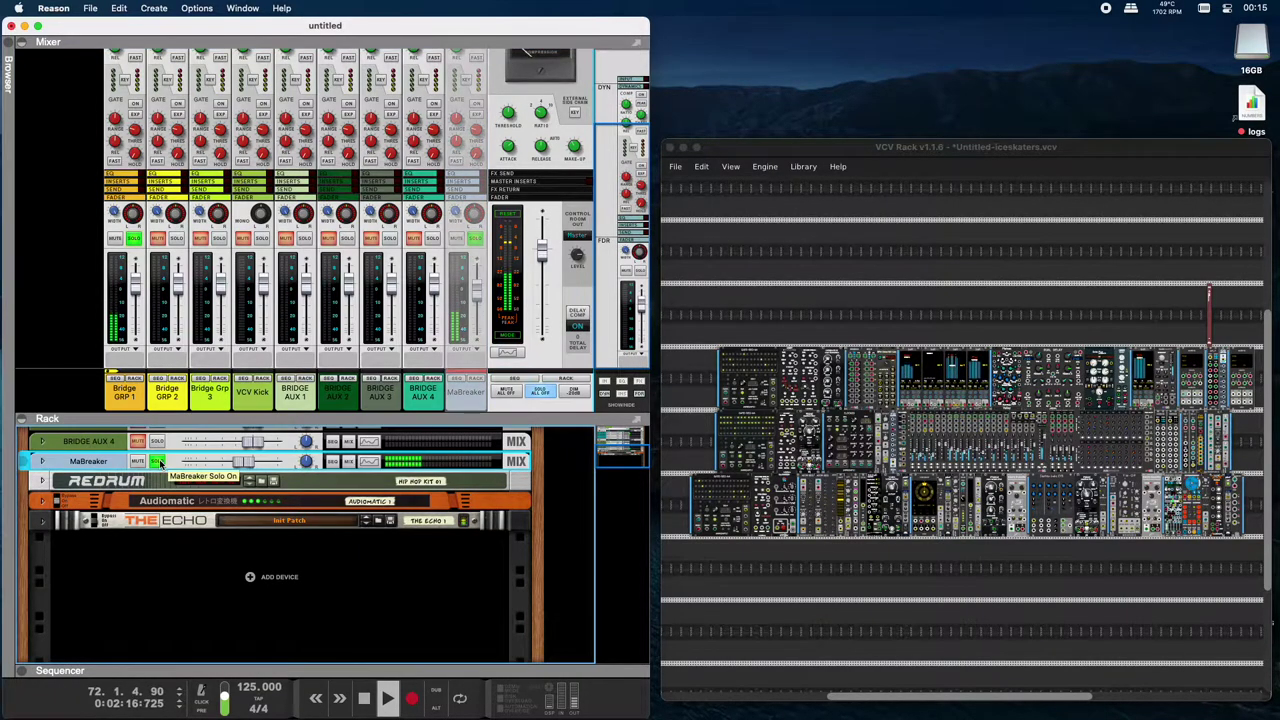
{"action": "scroll", "coordinate": [162, 468], "scroll_direction": "up", "scroll_amount": 3}
{"action": "scroll", "coordinate": [168, 480], "scroll_direction": "up", "scroll_amount": 1}
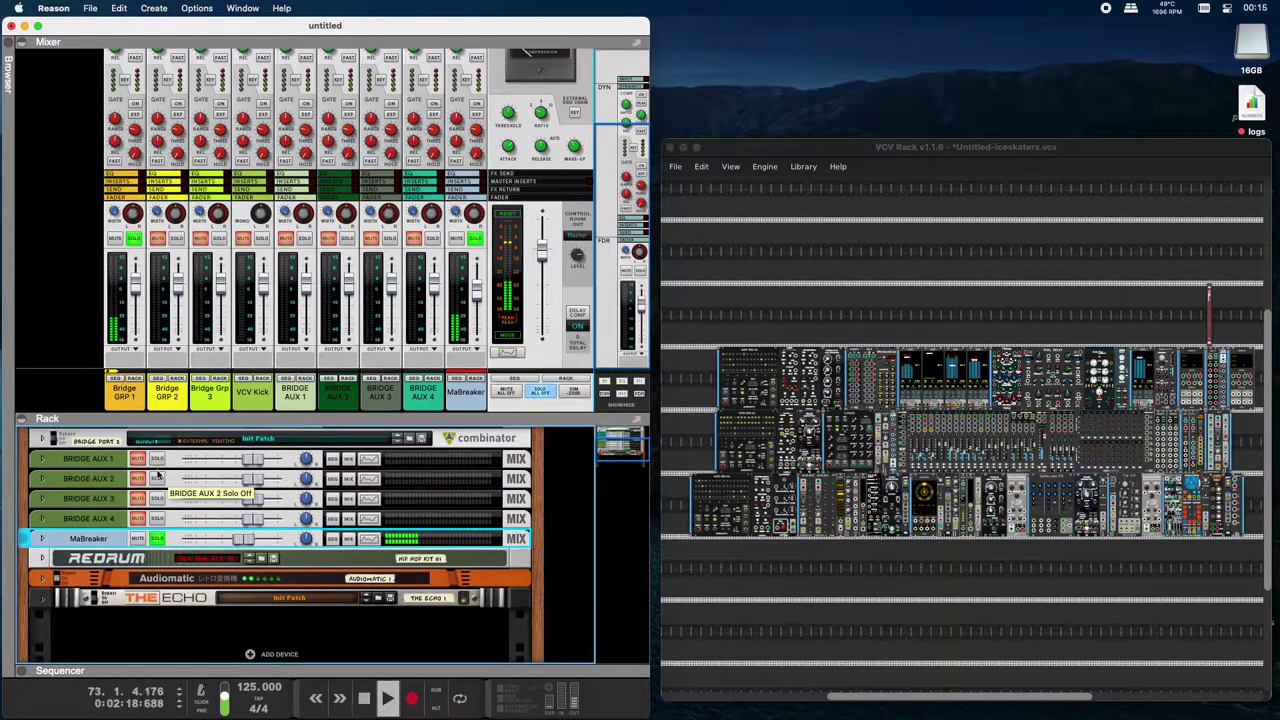
{"action": "scroll", "coordinate": [175, 495], "scroll_direction": "up", "scroll_amount": 1}
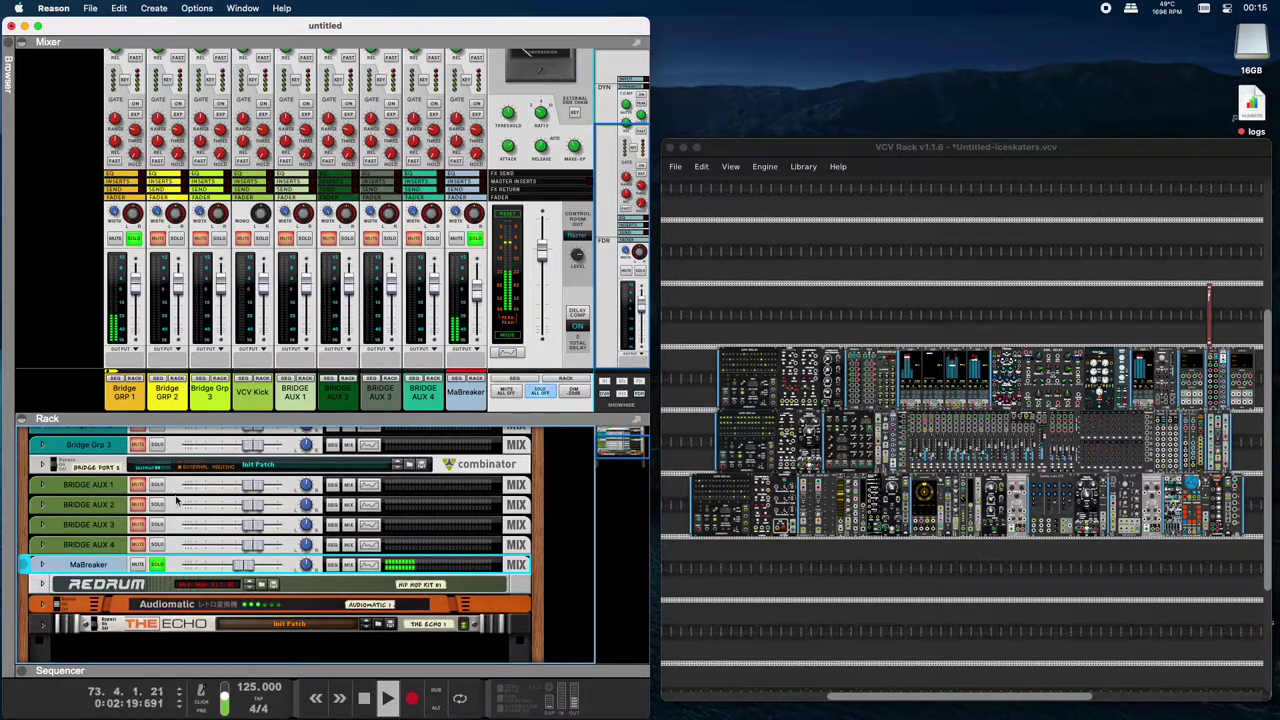
{"action": "left_click", "coordinate": [43, 584]}
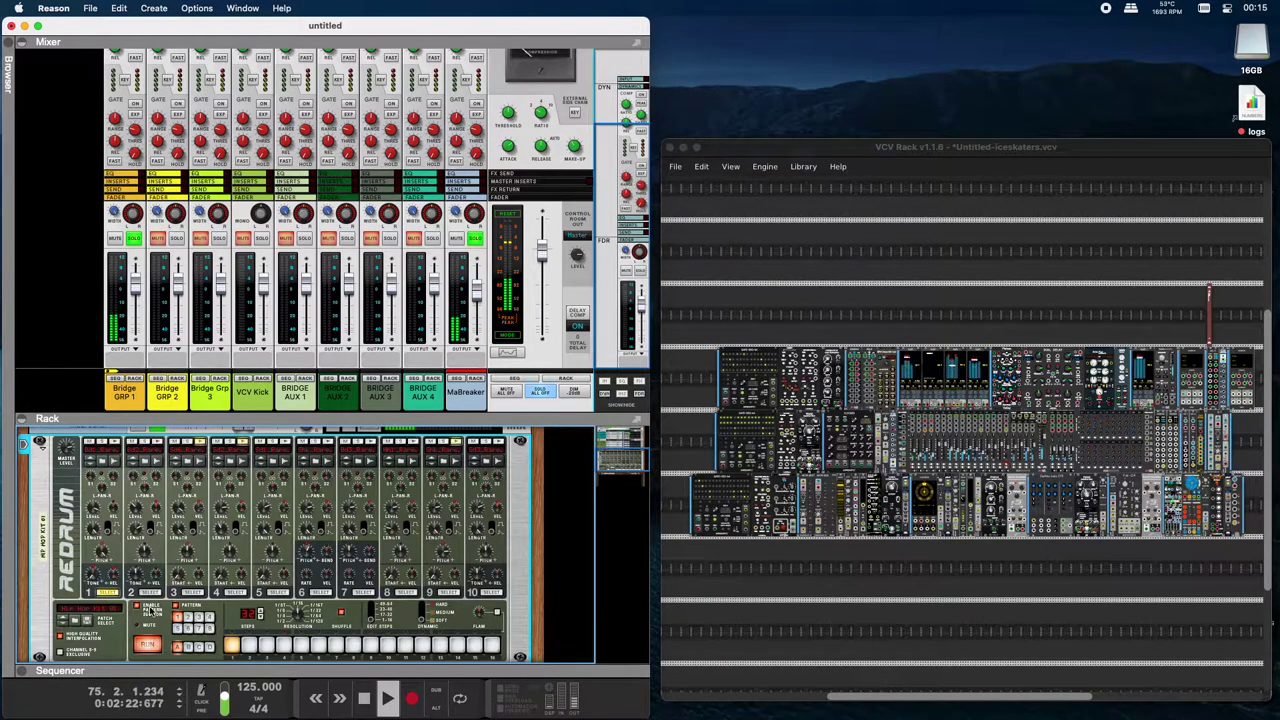
- Turn off solo on the Bridge GRP 1 and MaBreaker channels, and lower the mixer's master fader slightly
{"action": "scroll", "coordinate": [150, 612], "scroll_direction": "up", "scroll_amount": 5}
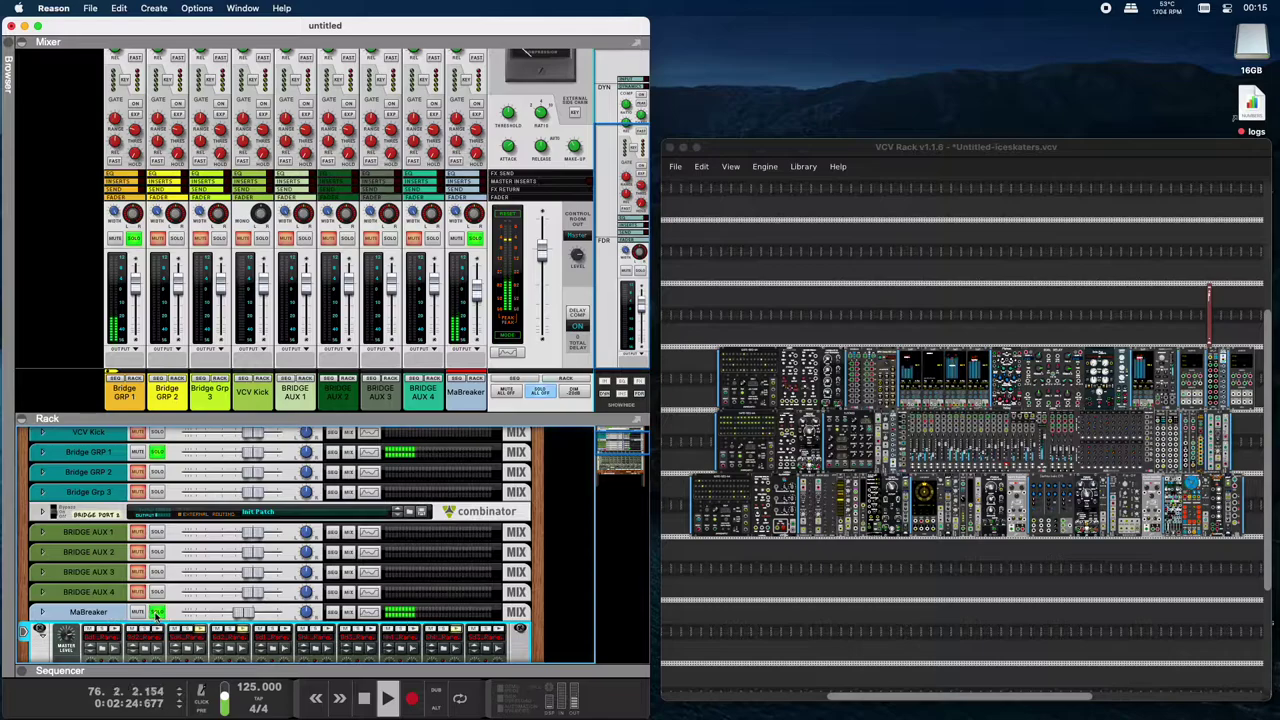
{"action": "scroll", "coordinate": [172, 496], "scroll_direction": "up", "scroll_amount": 1}
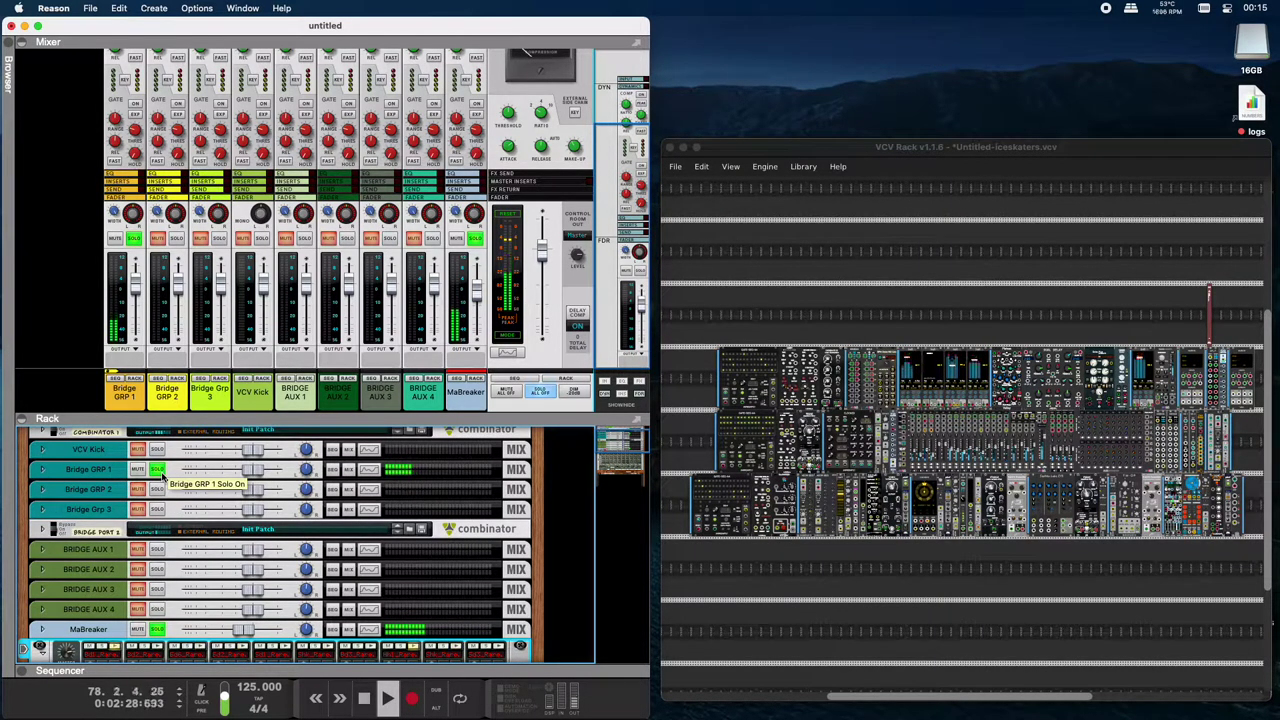
{"action": "left_click", "coordinate": [160, 473]}
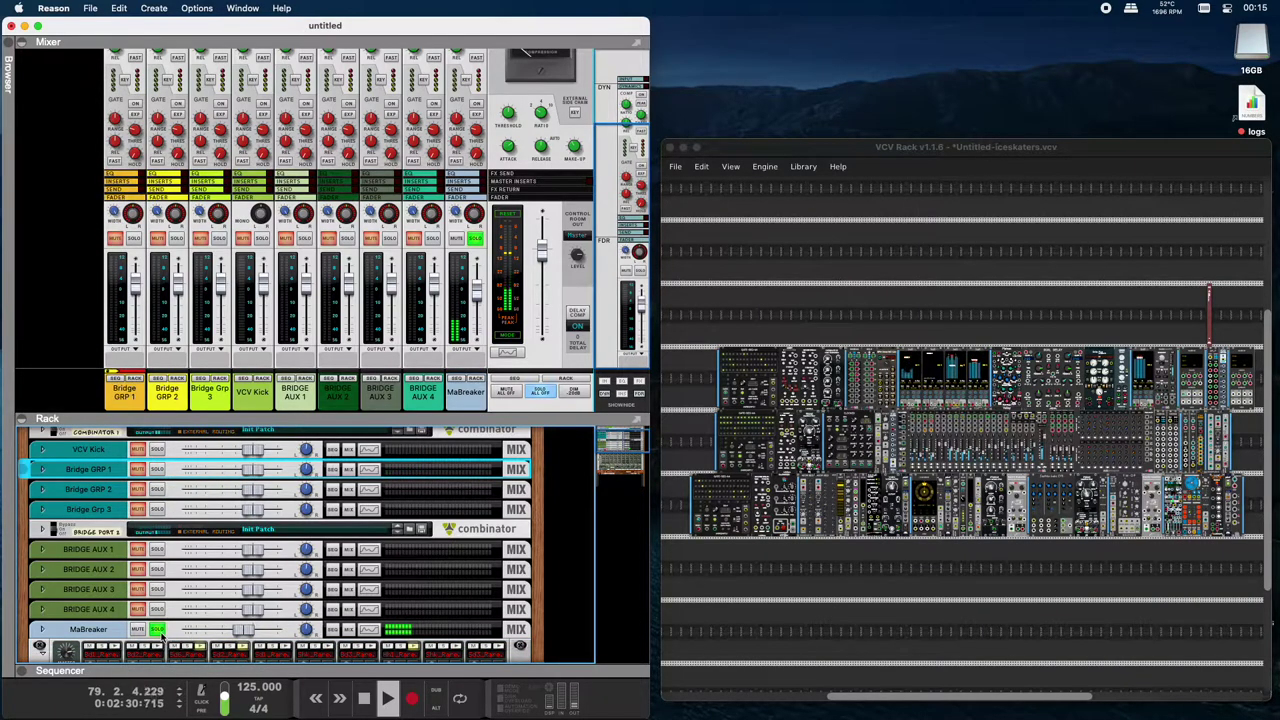
{"action": "left_click", "coordinate": [164, 629]}
{"action": "left_click_drag", "start_coordinate": [542, 249], "coordinate": [543, 255]}
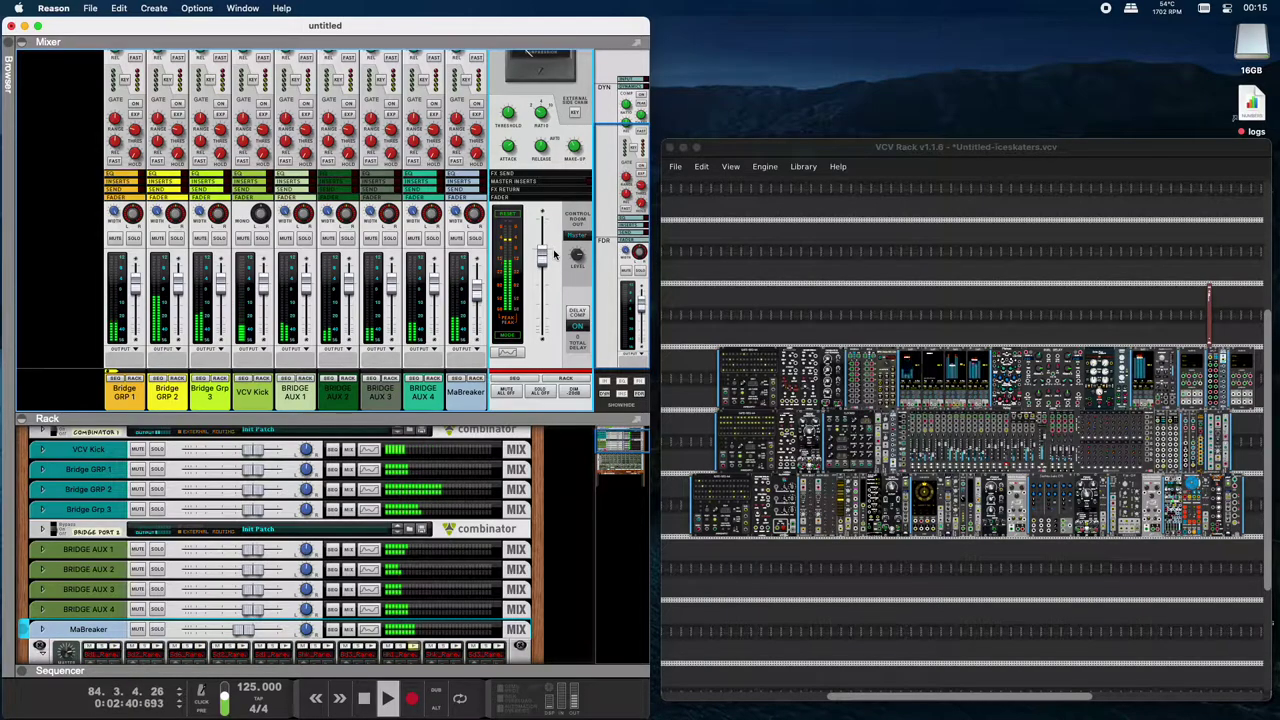
{"action": "left_click_drag", "start_coordinate": [545, 260], "coordinate": [543, 255]}
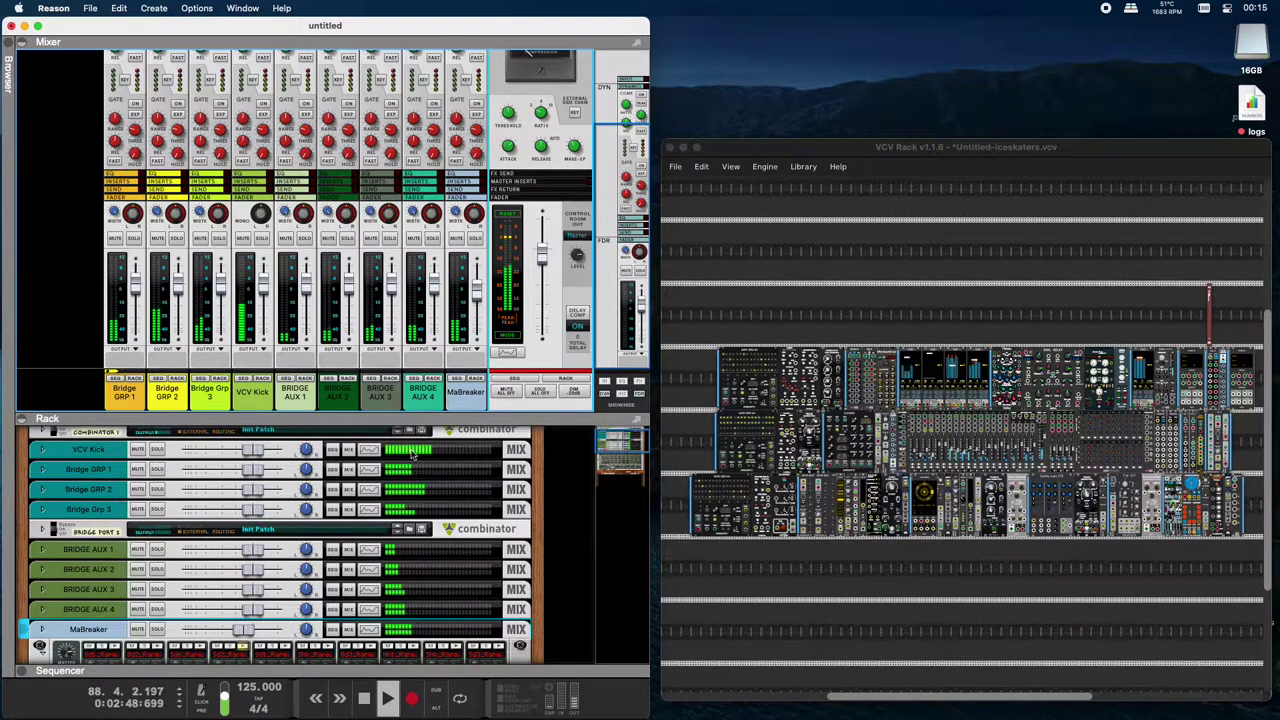
- Switch to VCV Rack and examine the patch's Audio, Split, Merge and delay modules up close
{"action": "left_click", "coordinate": [1262, 452]}
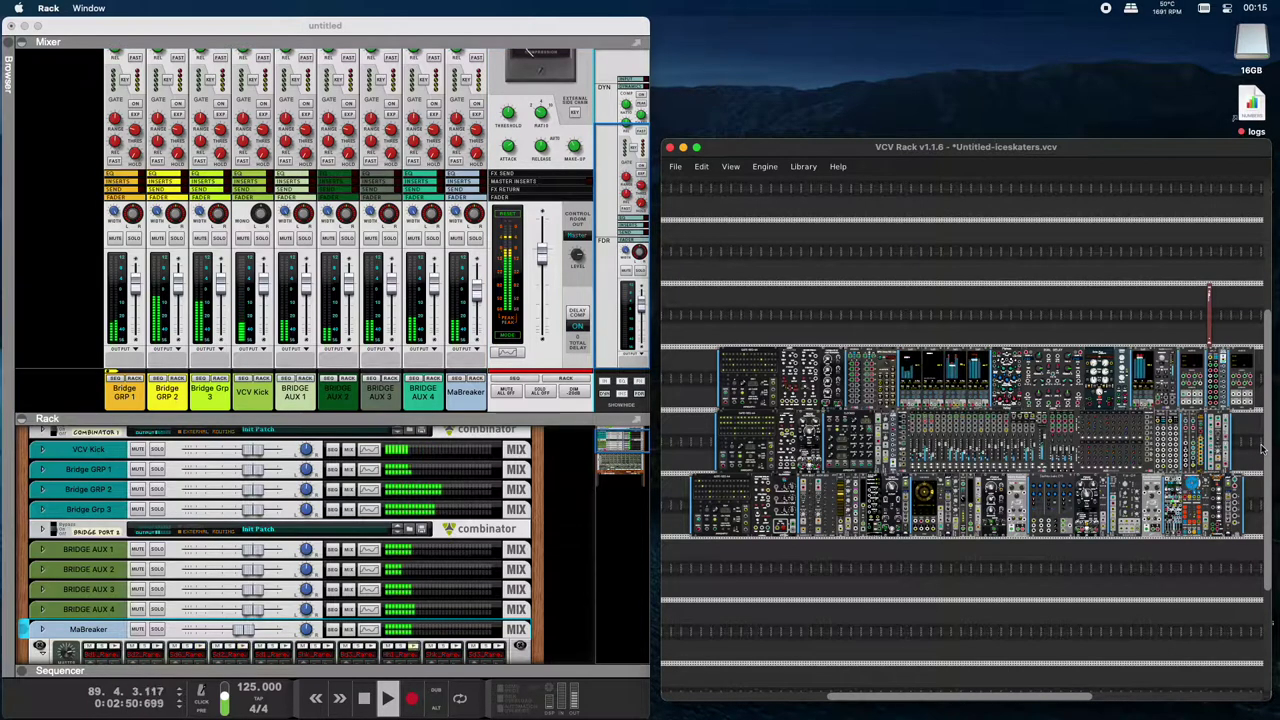
{"action": "scroll", "coordinate": [1262, 452], "scroll_direction": "up", "scroll_amount": 10}
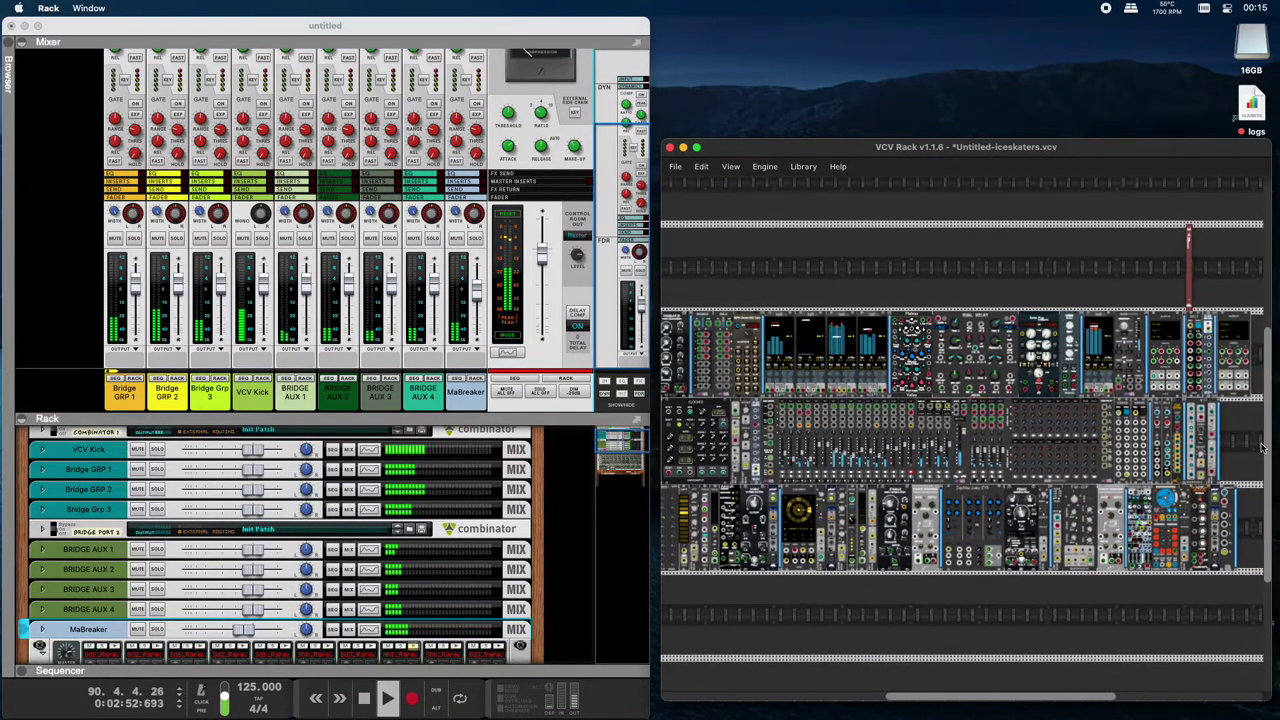
{"action": "scroll", "coordinate": [1262, 452], "scroll_direction": "up", "scroll_amount": 8}
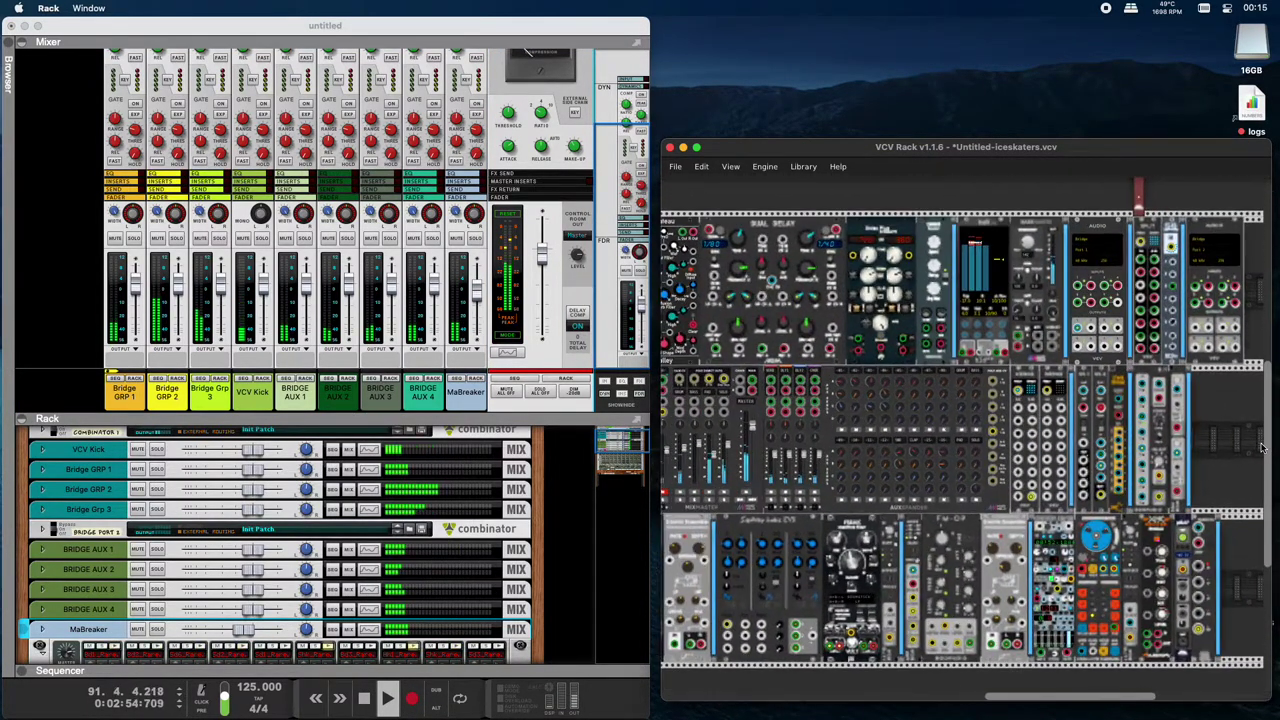
{"action": "scroll", "coordinate": [1262, 449], "scroll_direction": "up", "scroll_amount": 6}
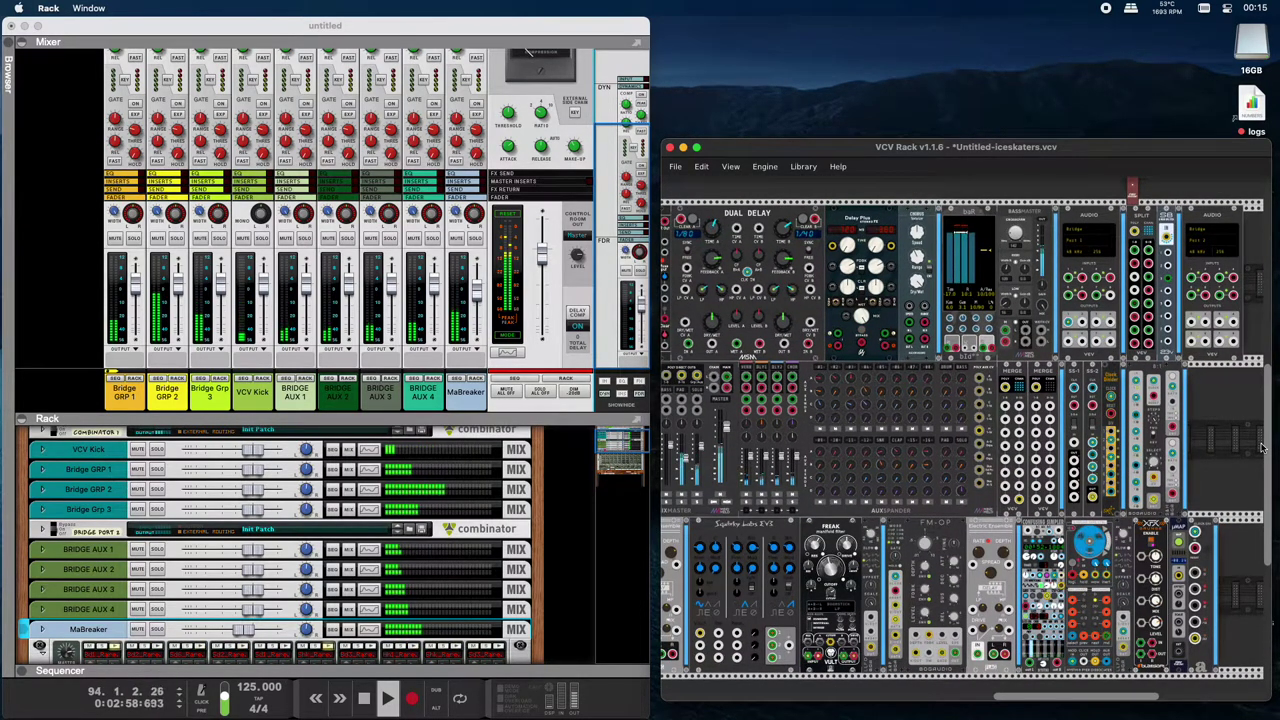
{"action": "scroll", "coordinate": [1262, 449], "scroll_direction": "right", "scroll_amount": 1}
{"action": "scroll", "coordinate": [1262, 449], "scroll_direction": "up", "scroll_amount": 5}
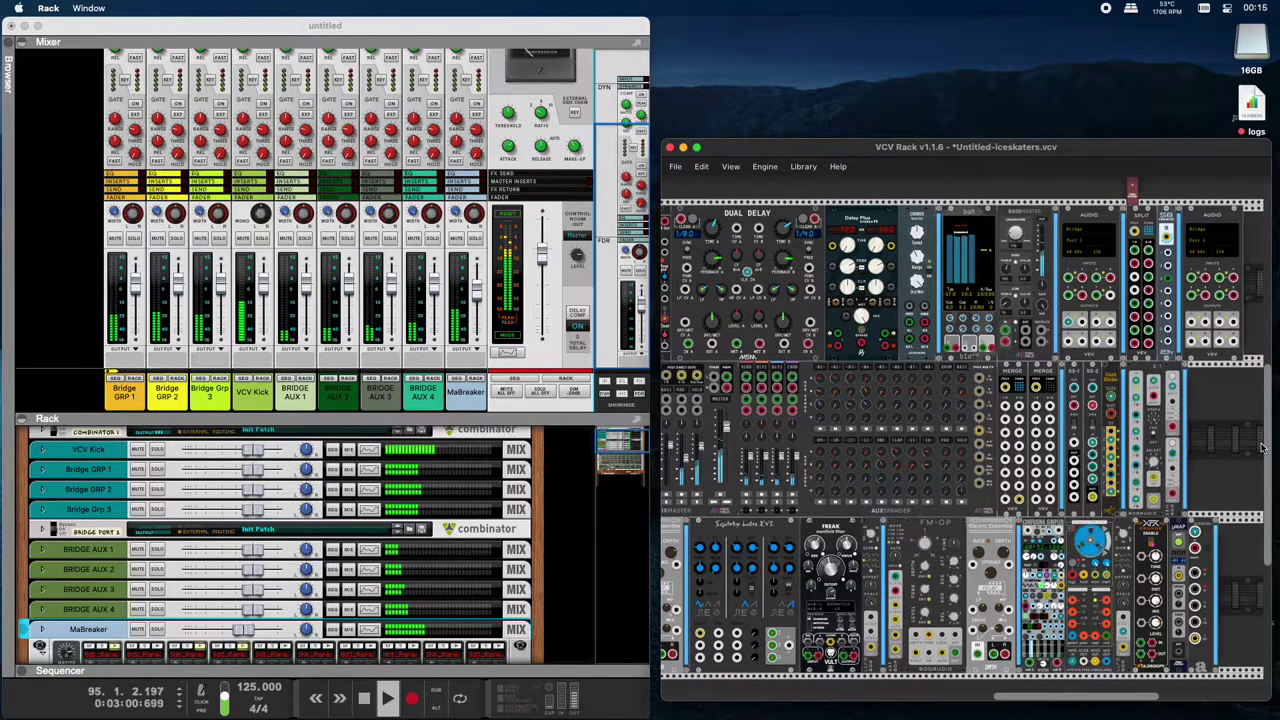
{"action": "scroll", "coordinate": [1262, 449], "scroll_direction": "up", "scroll_amount": 3}
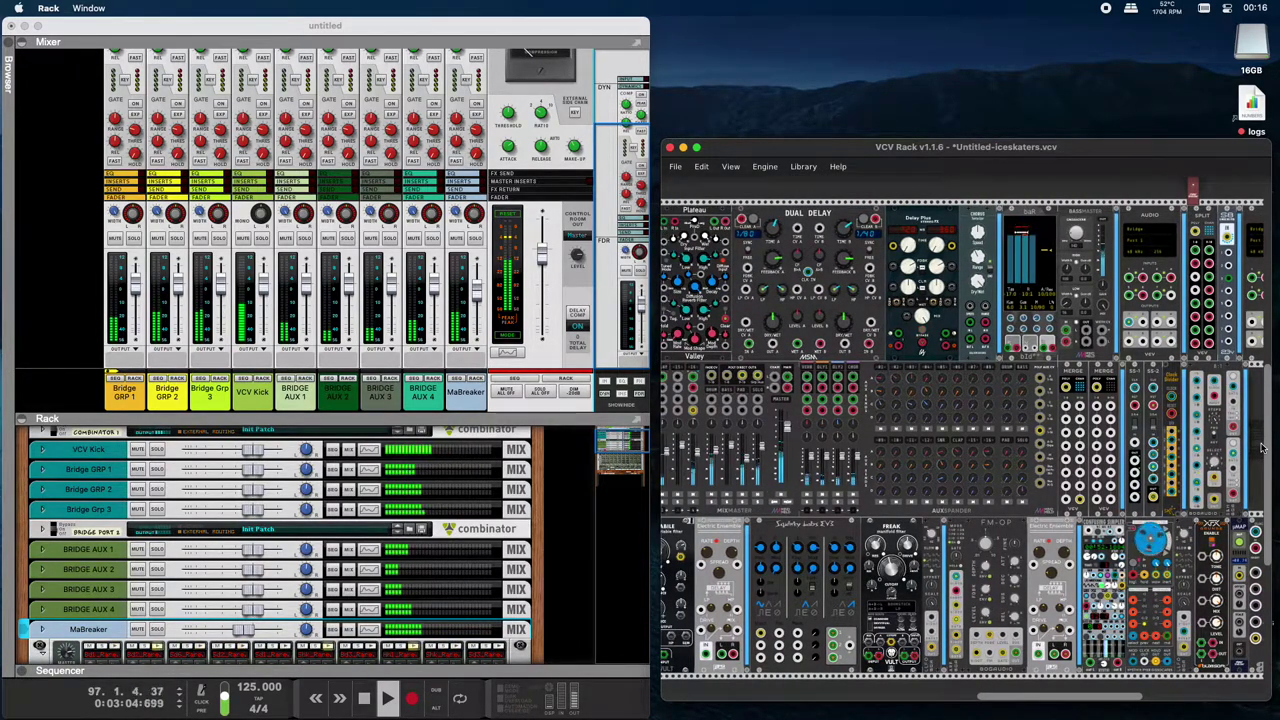
{"action": "scroll", "coordinate": [1262, 449], "scroll_direction": "up", "scroll_amount": 1}
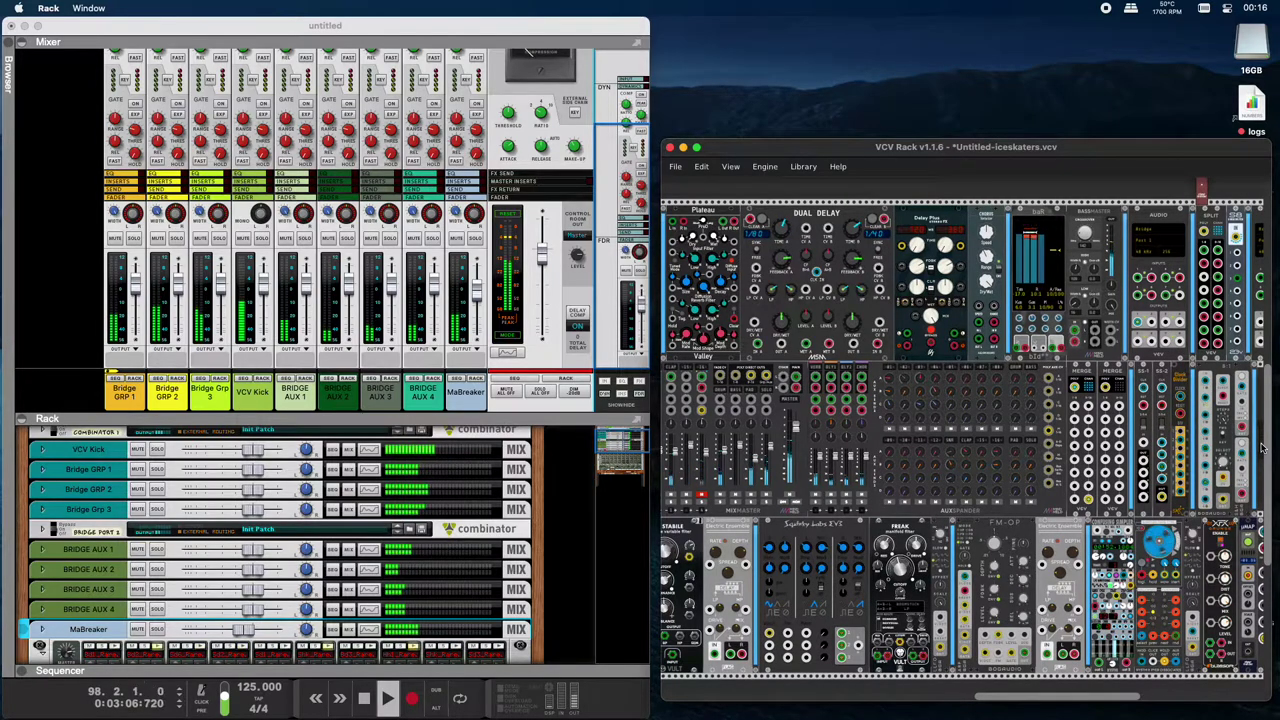
{"action": "scroll", "coordinate": [1262, 449], "scroll_direction": "up", "scroll_amount": 2}
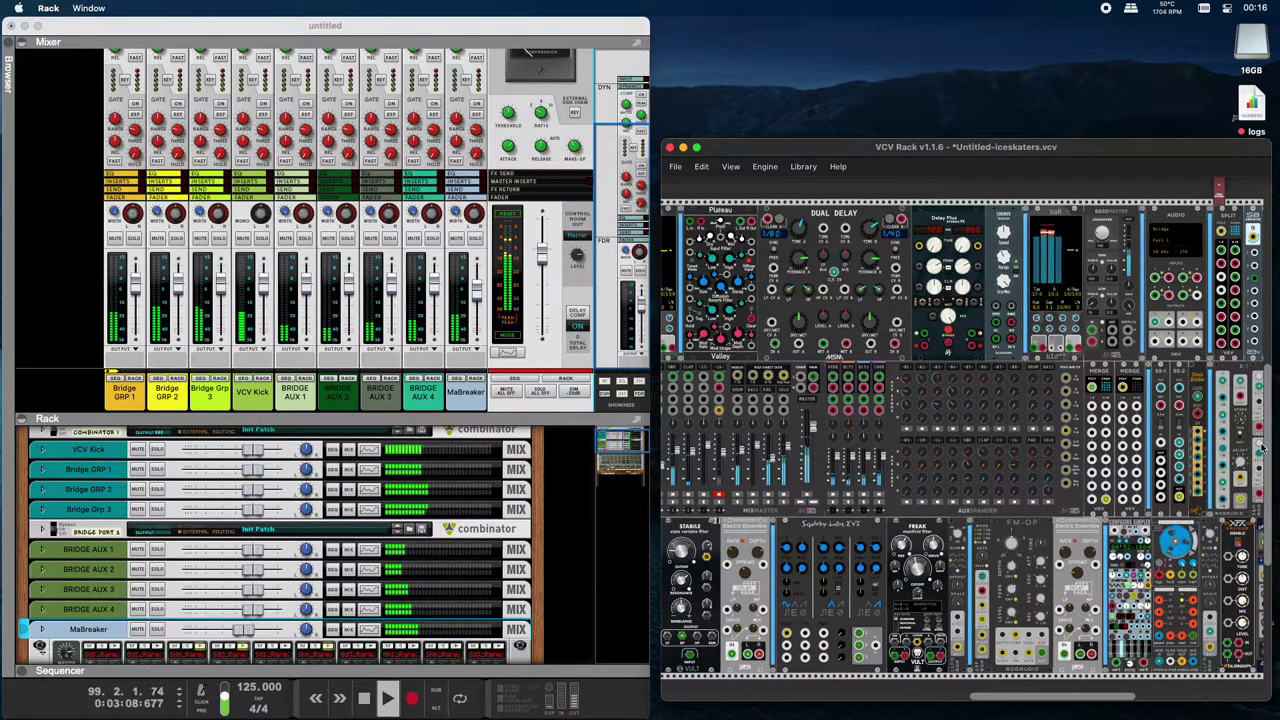
{"action": "scroll", "coordinate": [1262, 449], "scroll_direction": "up", "scroll_amount": 4}
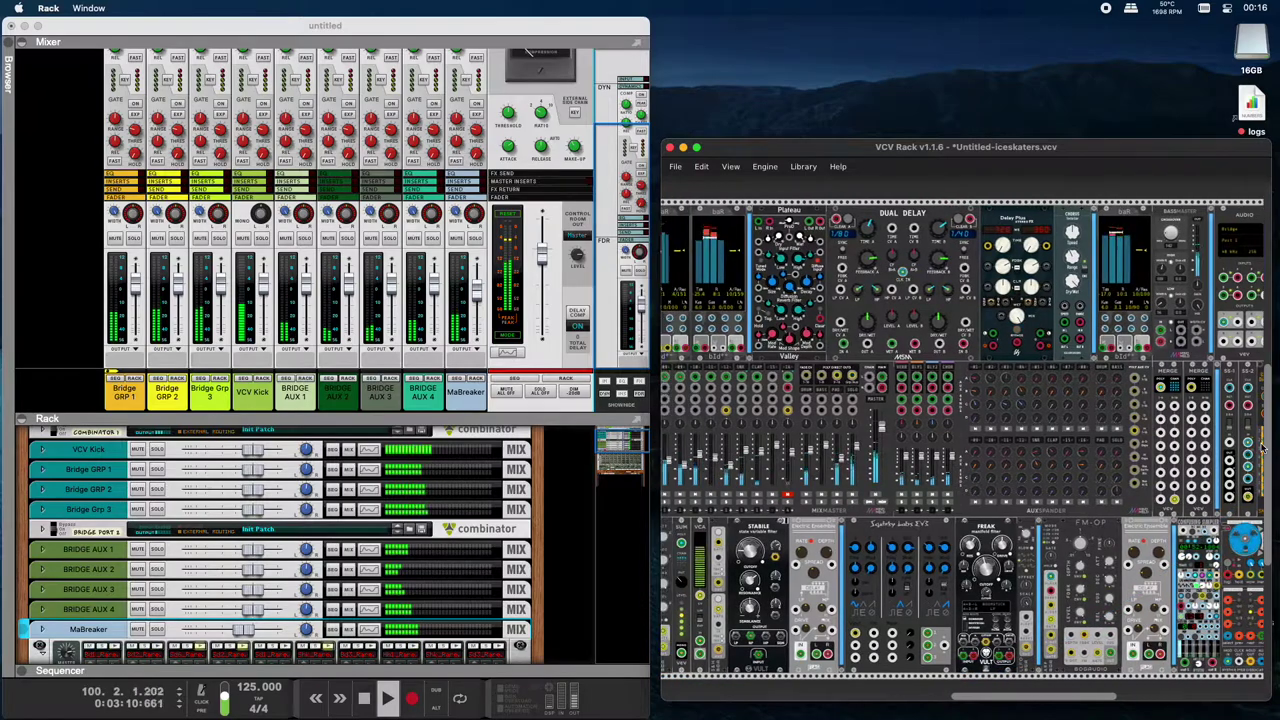
{"action": "scroll", "coordinate": [1262, 449], "scroll_direction": "up", "scroll_amount": 1}
{"action": "scroll", "coordinate": [1262, 449], "scroll_direction": "up", "scroll_amount": 4}
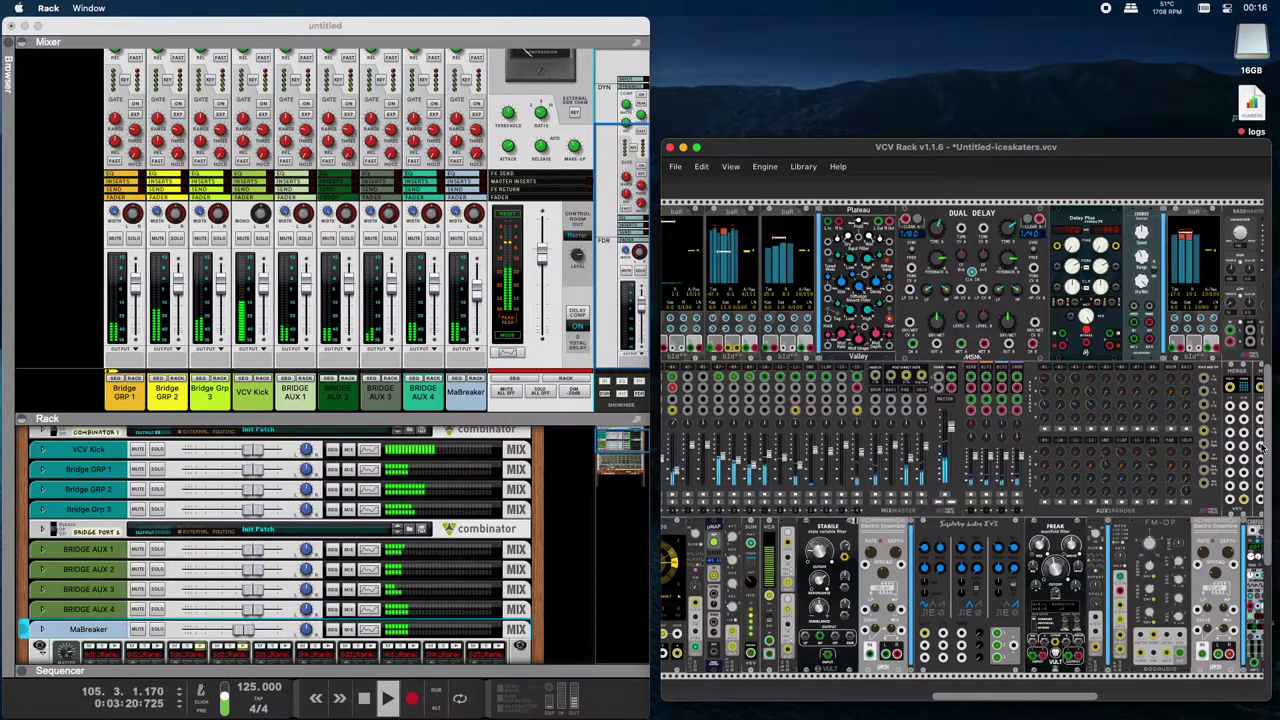
- Examine the rest of the patch, from the MixMaster and Plateau modules through Clocked to the three GATE-SEQ-64 sequencers
{"action": "scroll", "coordinate": [1262, 449], "scroll_direction": "left", "scroll_amount": 5}
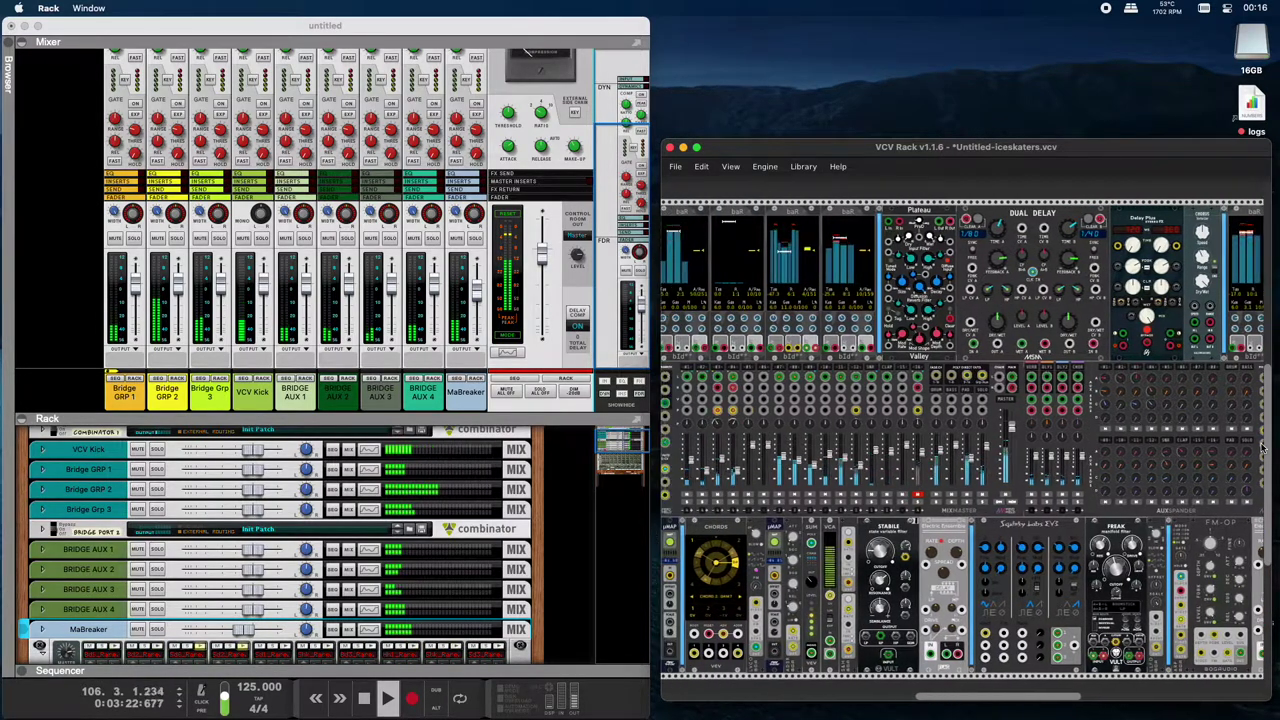
{"action": "scroll", "coordinate": [1262, 449], "scroll_direction": "left", "scroll_amount": 3}
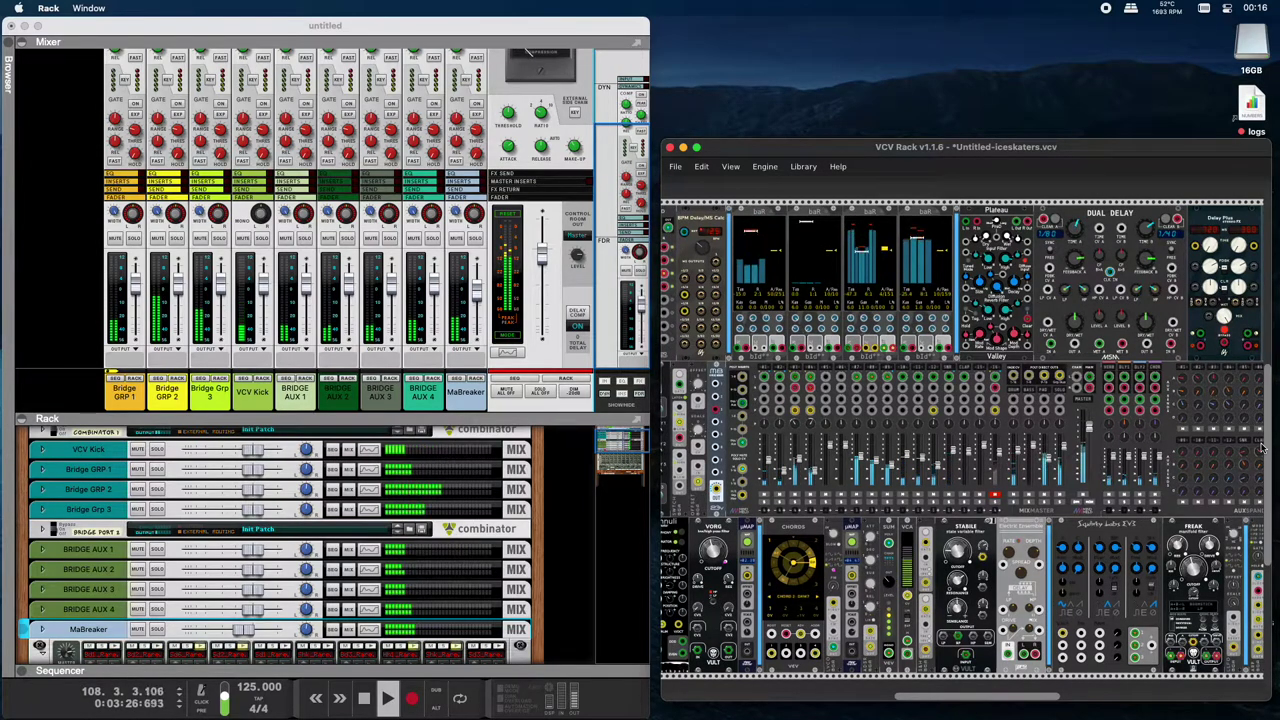
{"action": "scroll", "coordinate": [1262, 449], "scroll_direction": "left", "scroll_amount": 3}
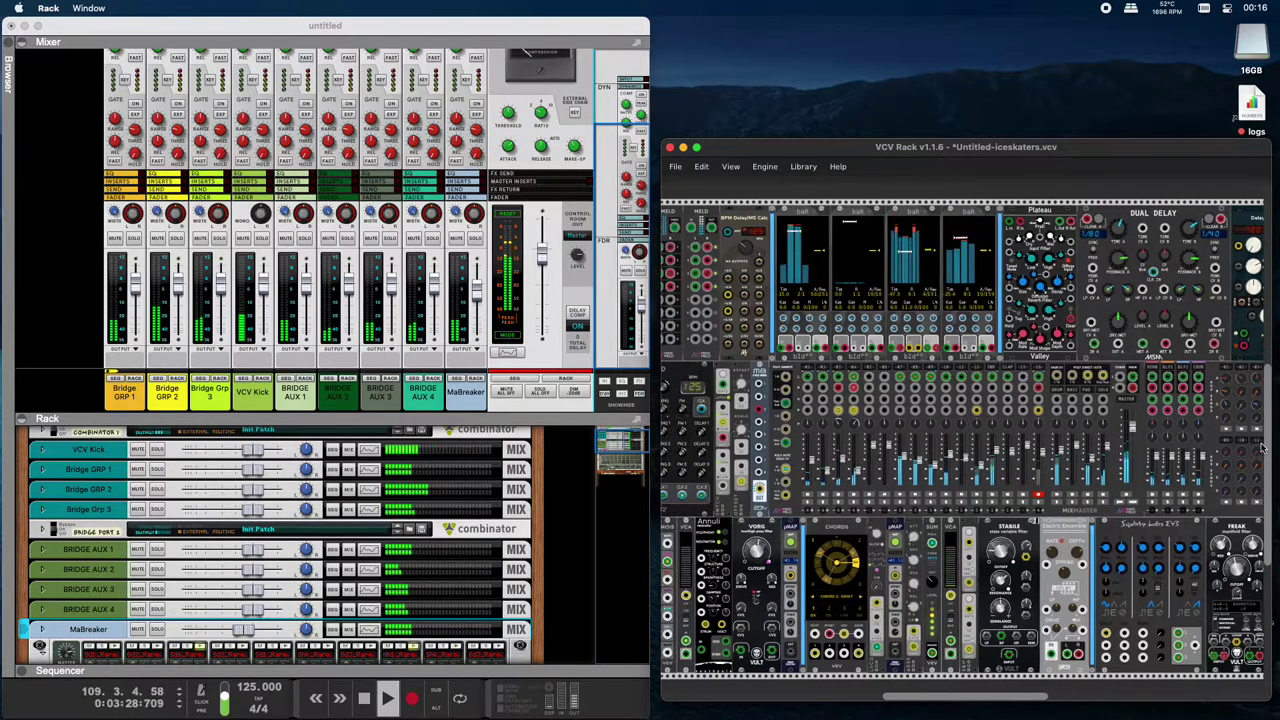
{"action": "scroll", "coordinate": [1262, 449], "scroll_direction": "left", "scroll_amount": 4}
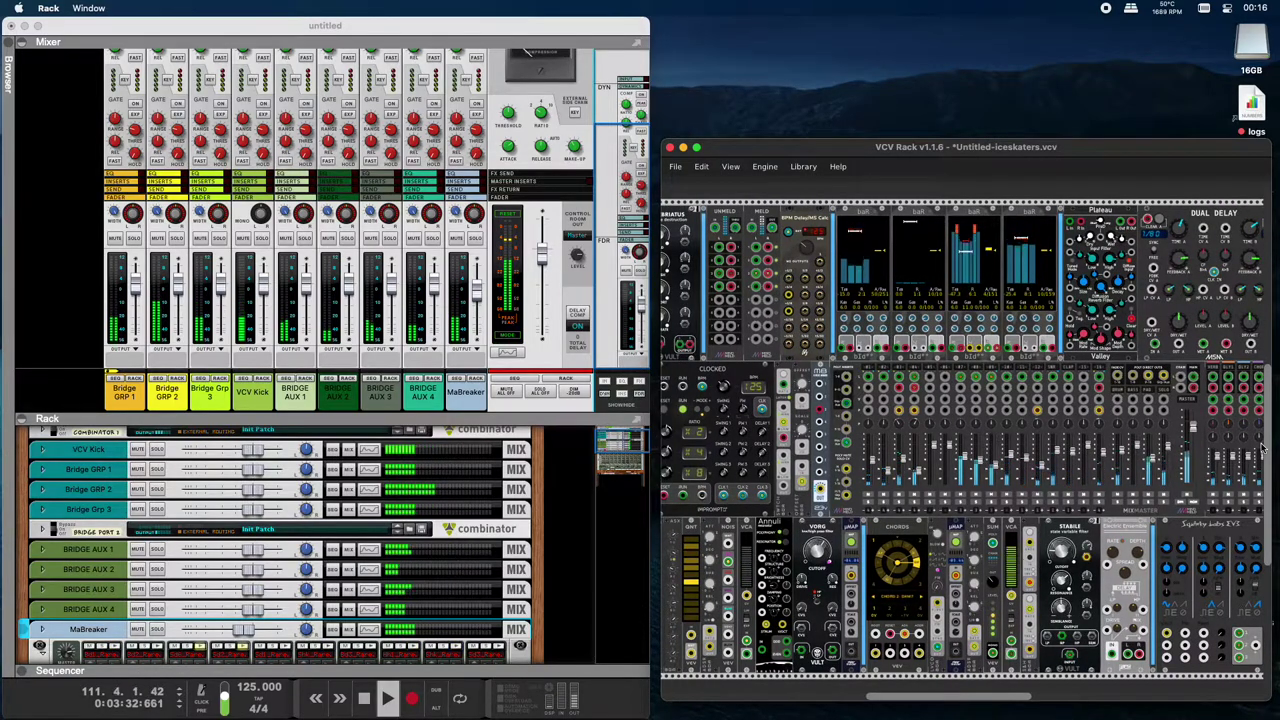
{"action": "scroll", "coordinate": [1262, 449], "scroll_direction": "left", "scroll_amount": 5}
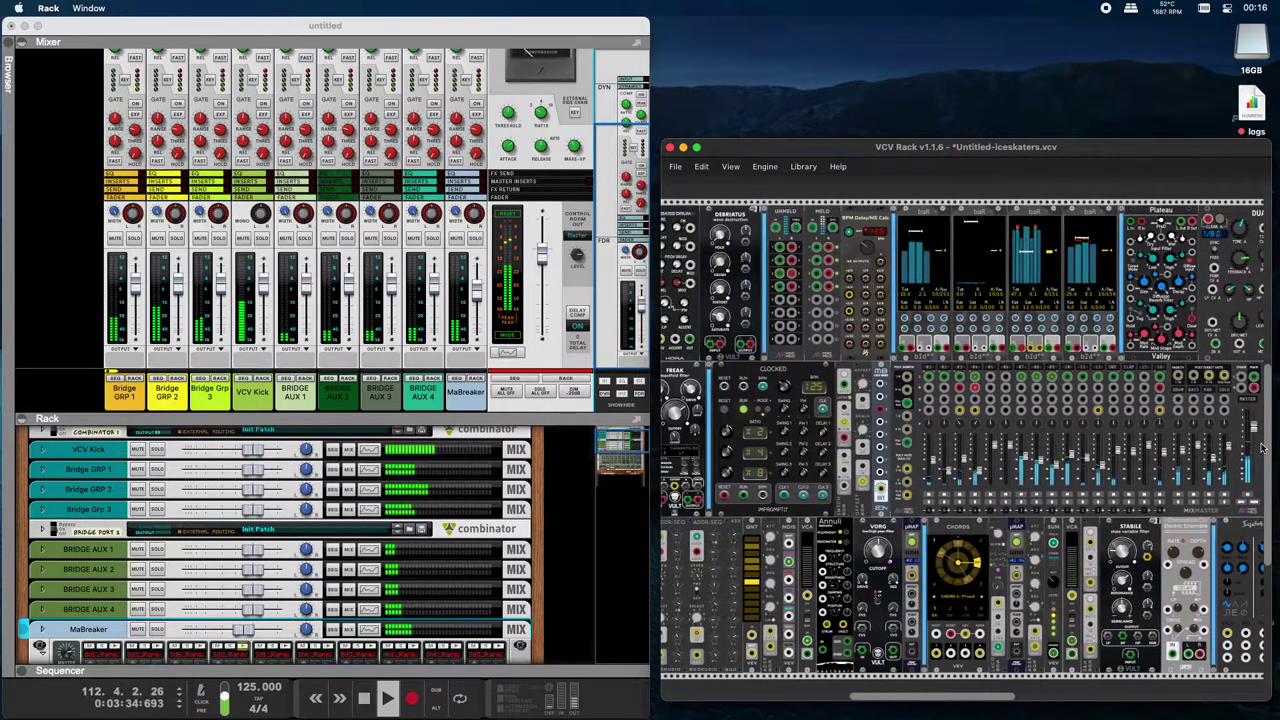
{"action": "scroll", "coordinate": [1262, 449], "scroll_direction": "left", "scroll_amount": 5}
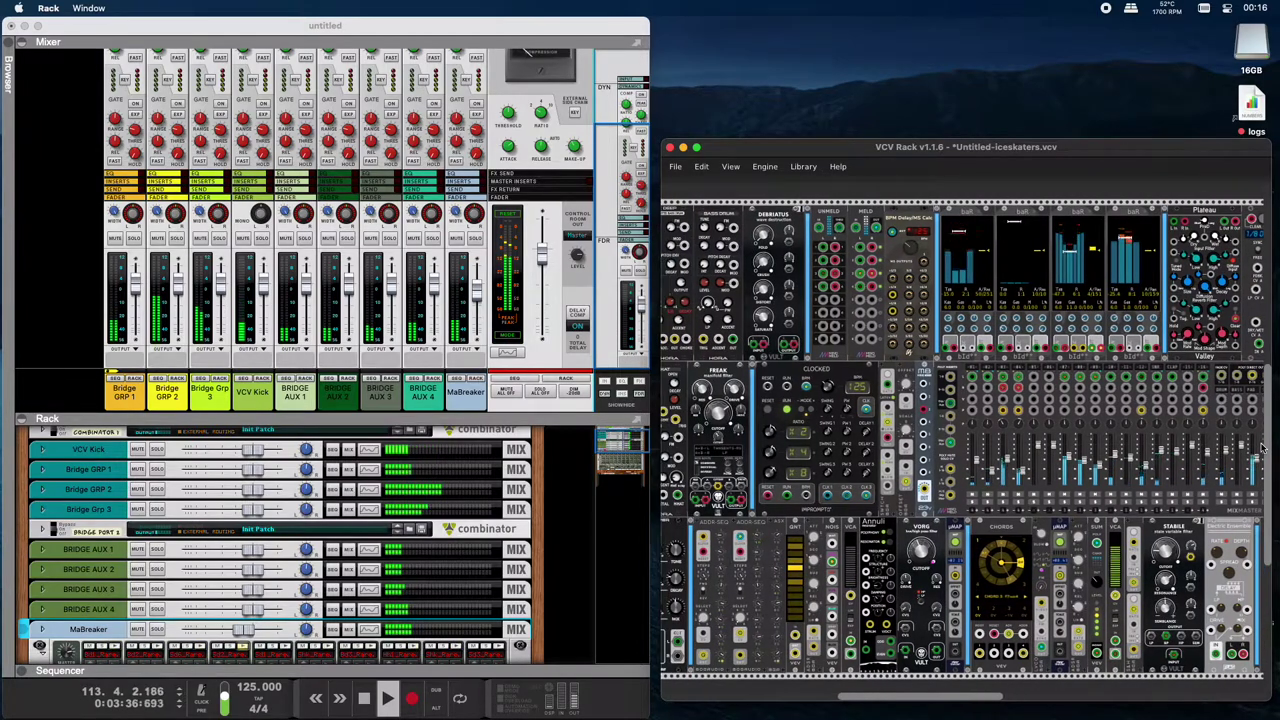
{"action": "scroll", "coordinate": [1262, 449], "scroll_direction": "left", "scroll_amount": 2}
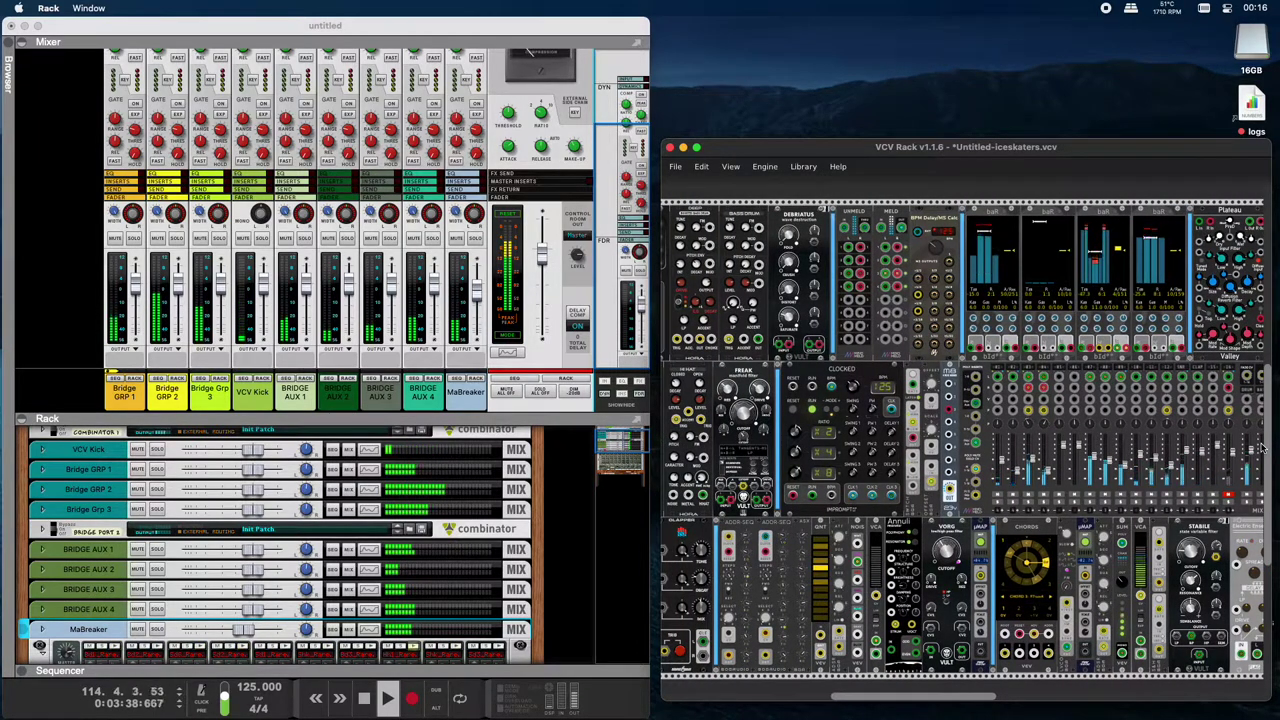
{"action": "scroll", "coordinate": [1262, 449], "scroll_direction": "left", "scroll_amount": 5}
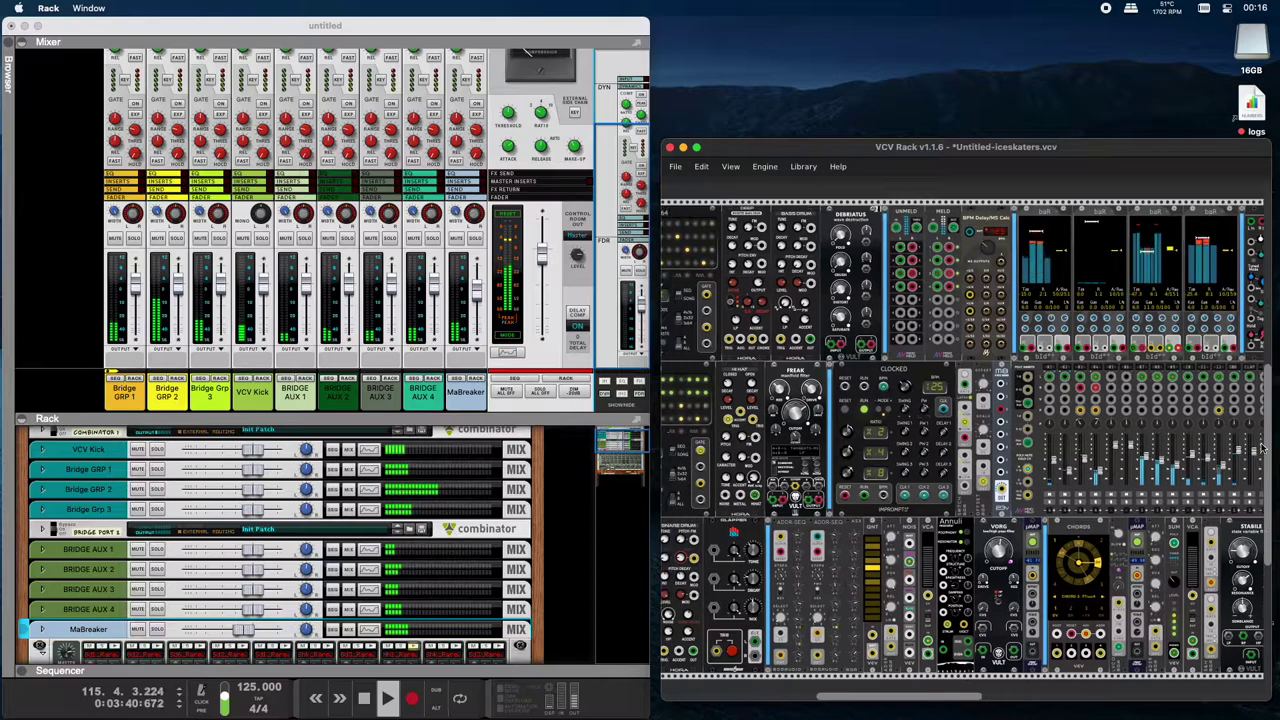
{"action": "scroll", "coordinate": [1262, 449], "scroll_direction": "left", "scroll_amount": 1}
{"action": "scroll", "coordinate": [1262, 449], "scroll_direction": "left", "scroll_amount": 8}
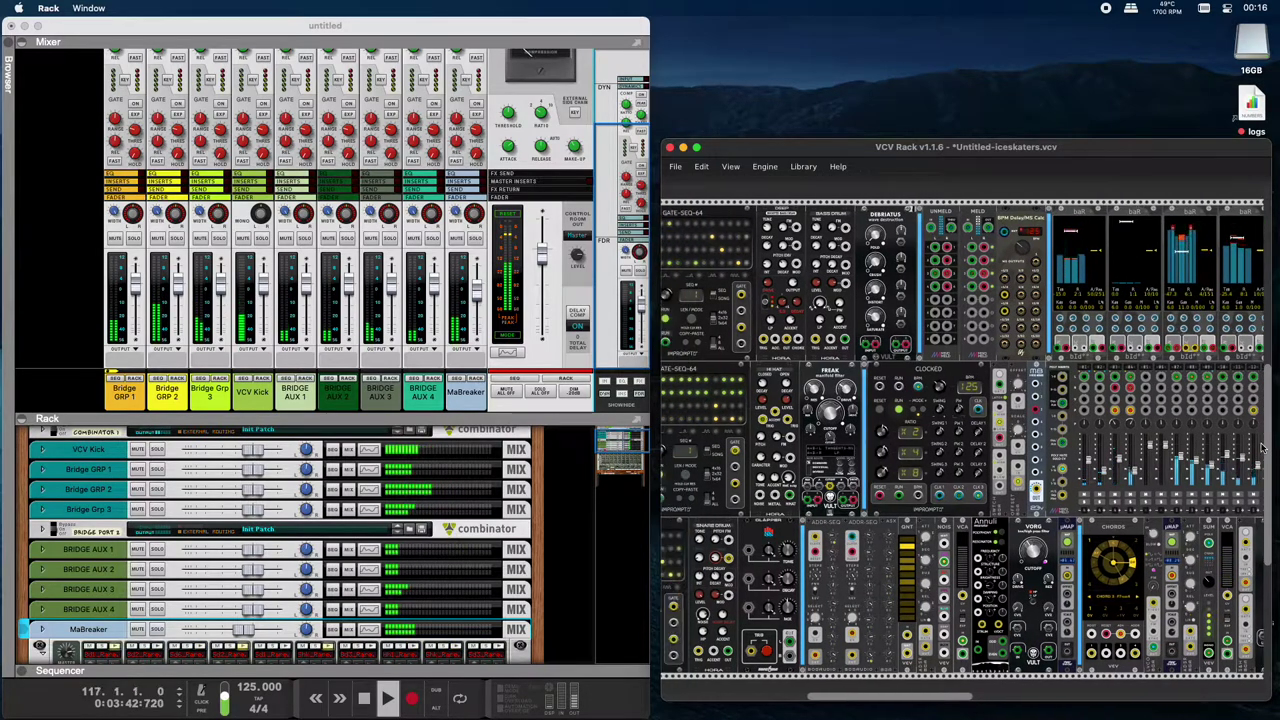
{"action": "scroll", "coordinate": [1262, 449], "scroll_direction": "left", "scroll_amount": 2}
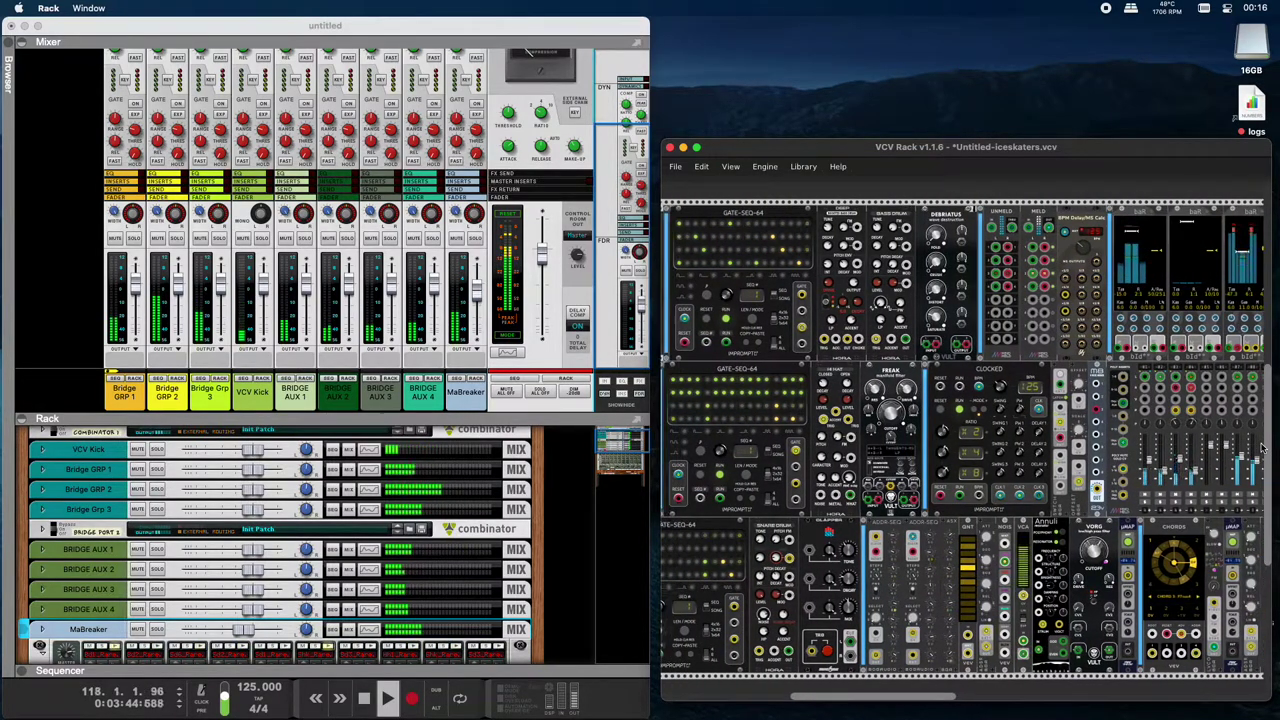
{"action": "scroll", "coordinate": [1262, 449], "scroll_direction": "left", "scroll_amount": 2}
{"action": "scroll", "coordinate": [1262, 449], "scroll_direction": "left", "scroll_amount": 7}
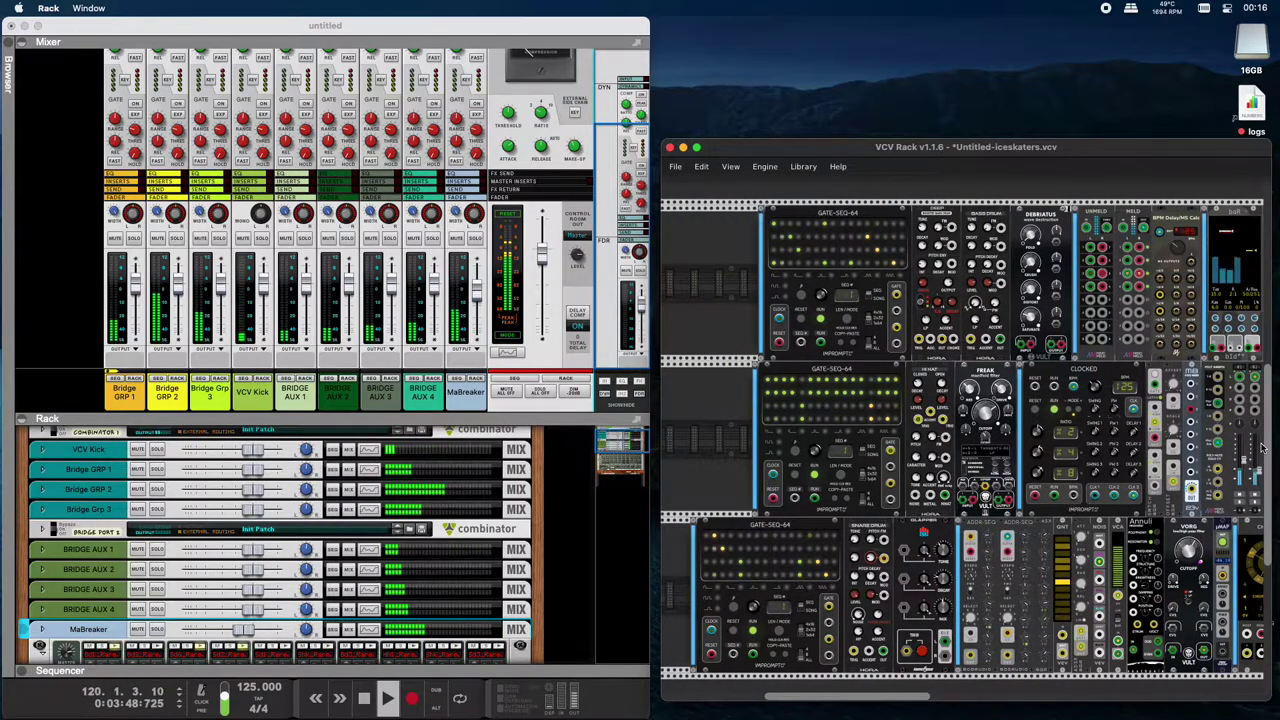
- Inspect the MixMaster's poly direct outs and main outputs, and follow the routing to the Merge, Split and Audio modules
{"action": "scroll", "coordinate": [1262, 449], "scroll_direction": "right", "scroll_amount": 15}
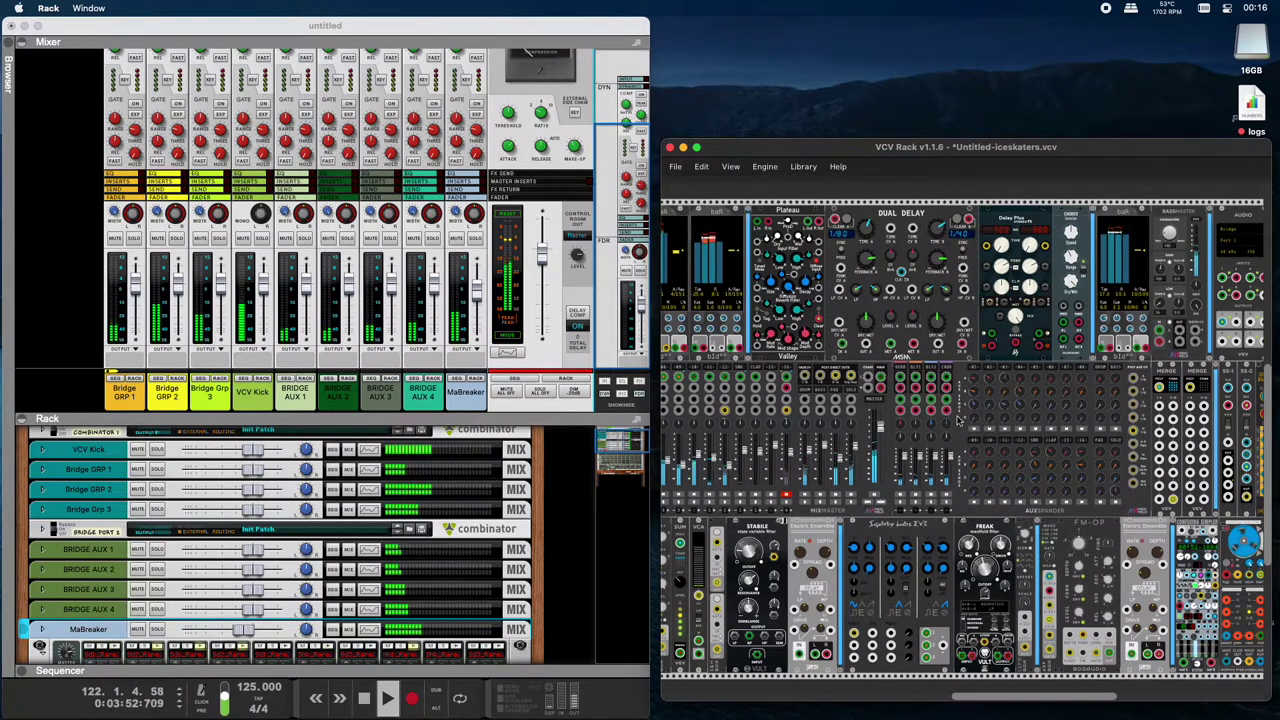
{"action": "scroll", "coordinate": [840, 383], "scroll_direction": "up", "scroll_amount": 10}
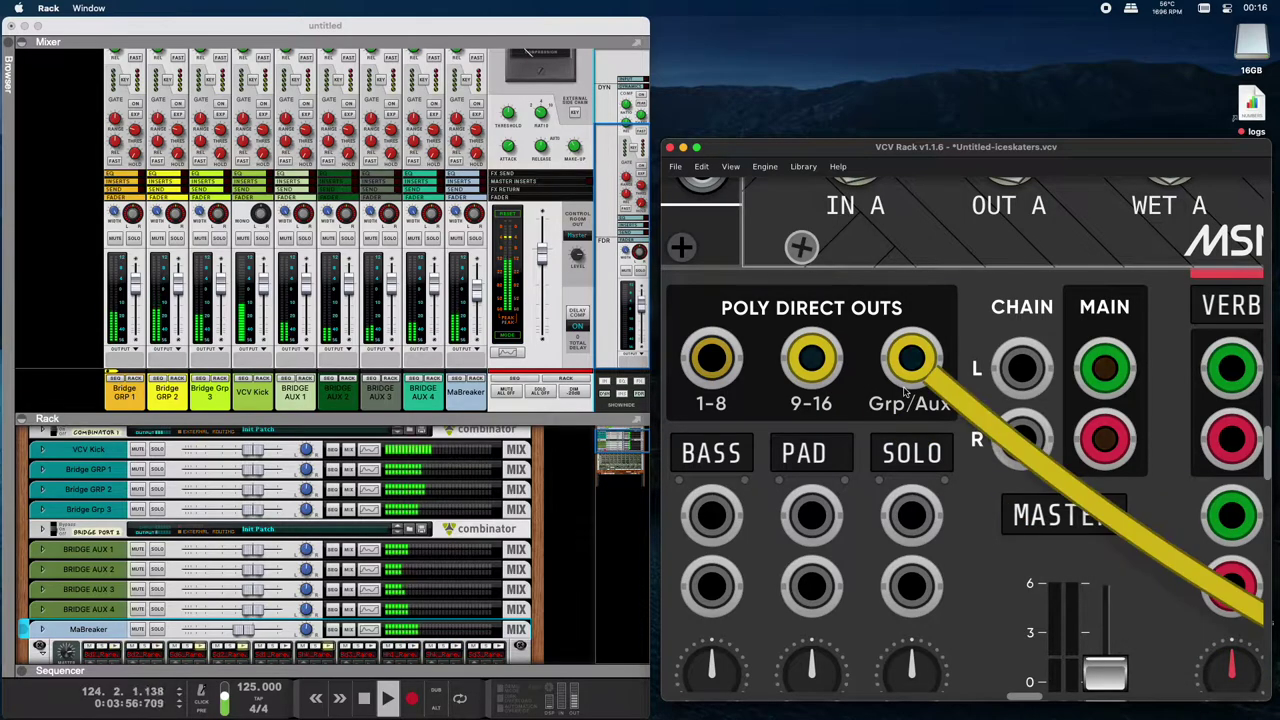
{"action": "scroll", "coordinate": [900, 393], "scroll_direction": "down", "scroll_amount": 3}
{"action": "scroll", "coordinate": [905, 393], "scroll_direction": "down", "scroll_amount": 4}
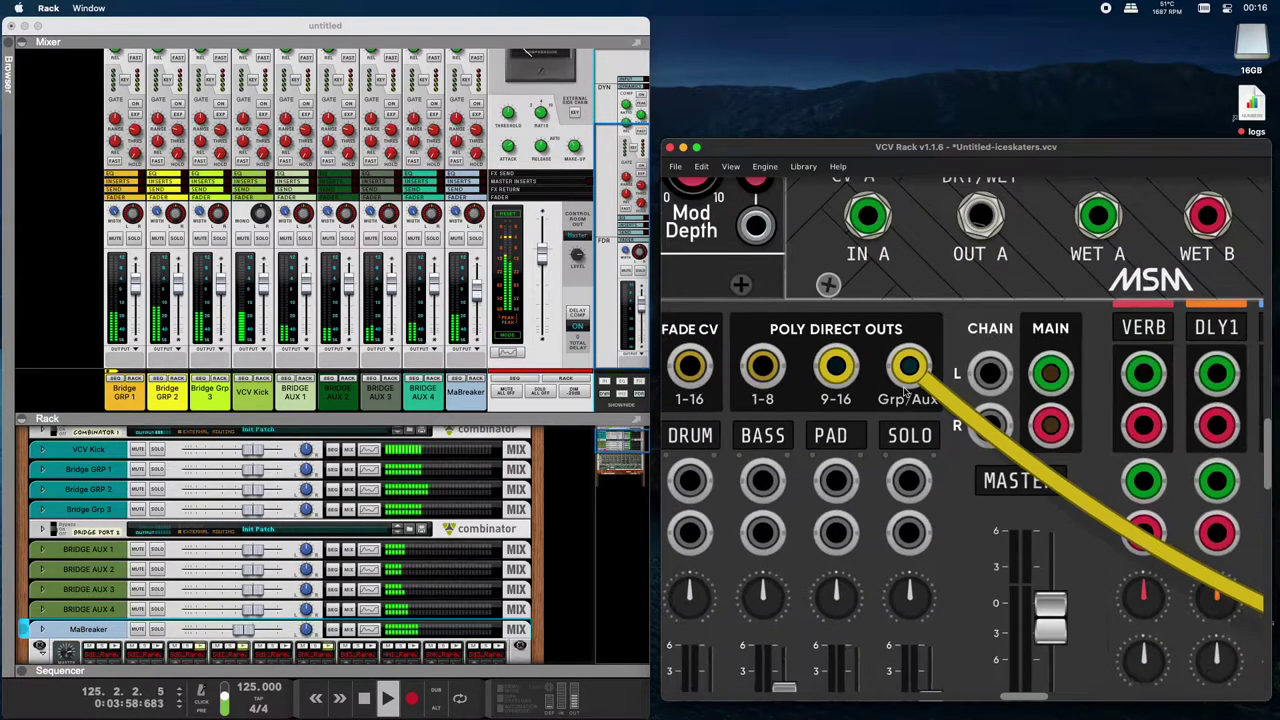
{"action": "scroll", "coordinate": [905, 393], "scroll_direction": "right", "scroll_amount": 15}
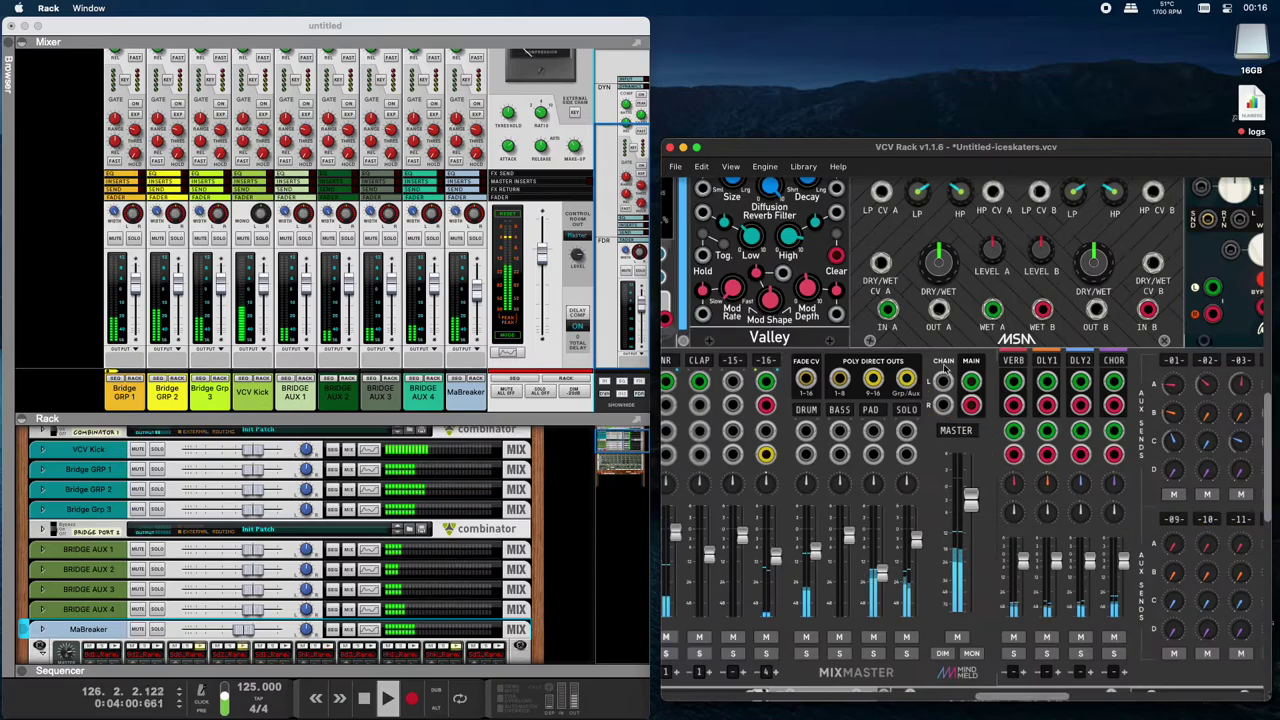
{"action": "scroll", "coordinate": [1040, 316], "scroll_direction": "right", "scroll_amount": 10}
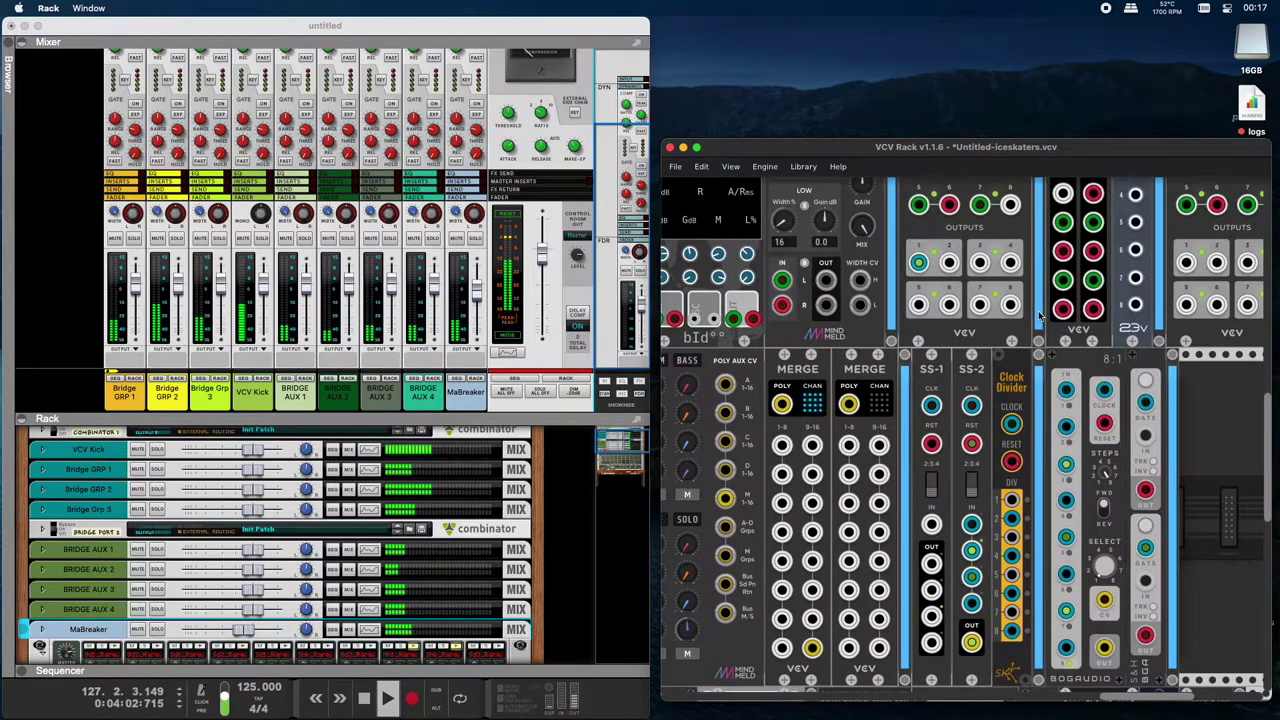
- Examine the two Bridge Audio modules on Port 1 and Port 2, with the Split and S8 modules between them
{"action": "scroll", "coordinate": [1040, 316], "scroll_direction": "up", "scroll_amount": 5}
{"action": "scroll", "coordinate": [1040, 316], "scroll_direction": "up", "scroll_amount": 2}
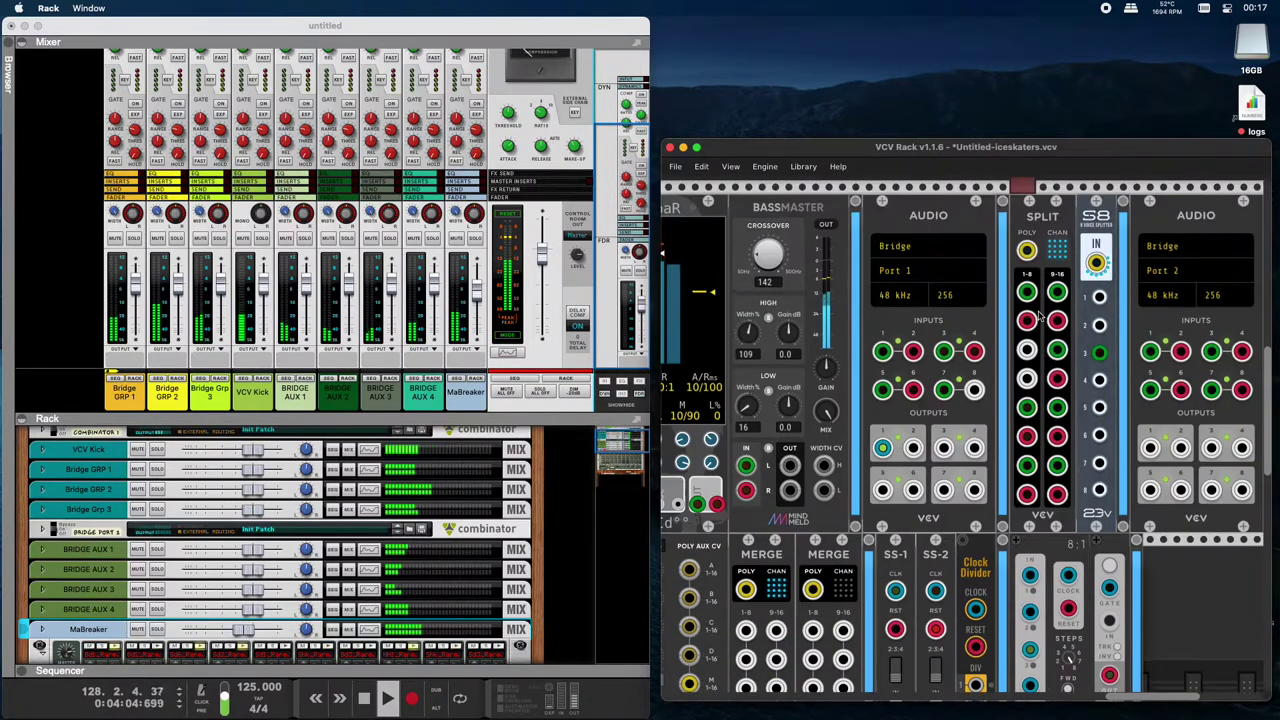
{"action": "scroll", "coordinate": [1040, 316], "scroll_direction": "right", "scroll_amount": 5}
{"action": "scroll", "coordinate": [1038, 316], "scroll_direction": "up", "scroll_amount": 2}
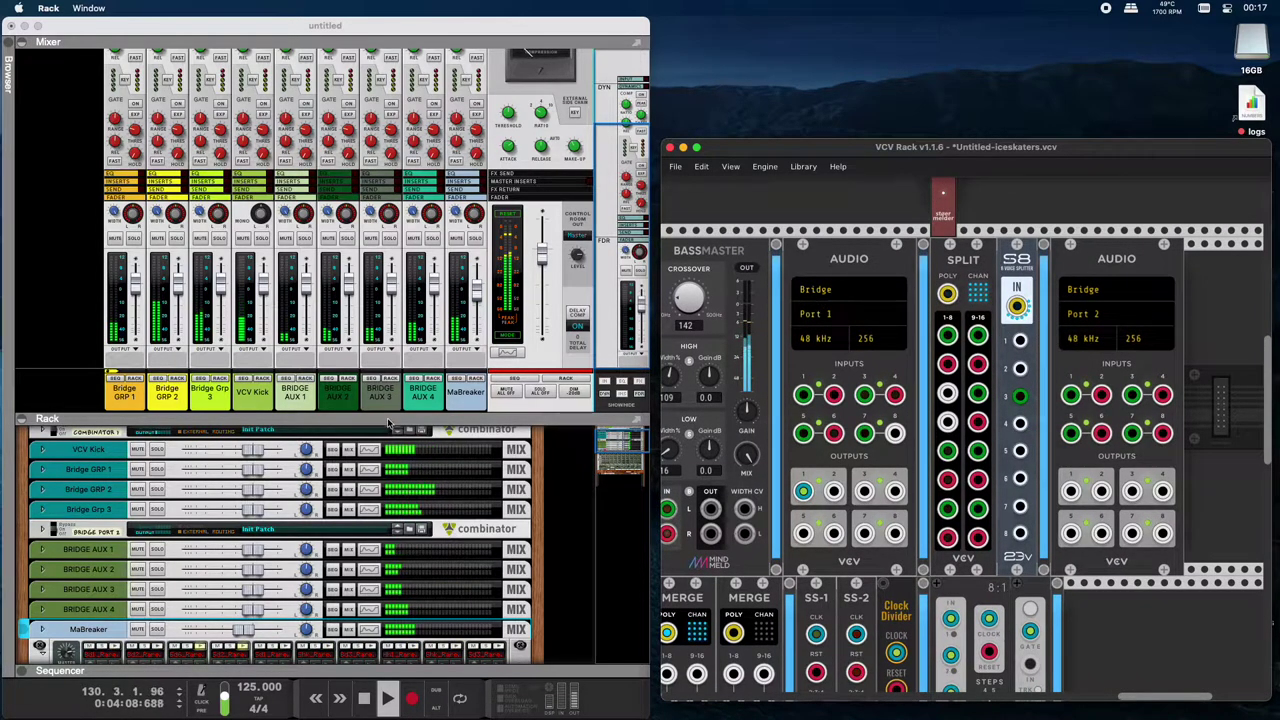
- Switch to Reason, unfold Combinator 1 with its devices shown, and expand the VCV-Bridge and SW Sync devices inside it
{"action": "left_click", "coordinate": [44, 434]}
{"action": "left_click", "coordinate": [132, 506]}
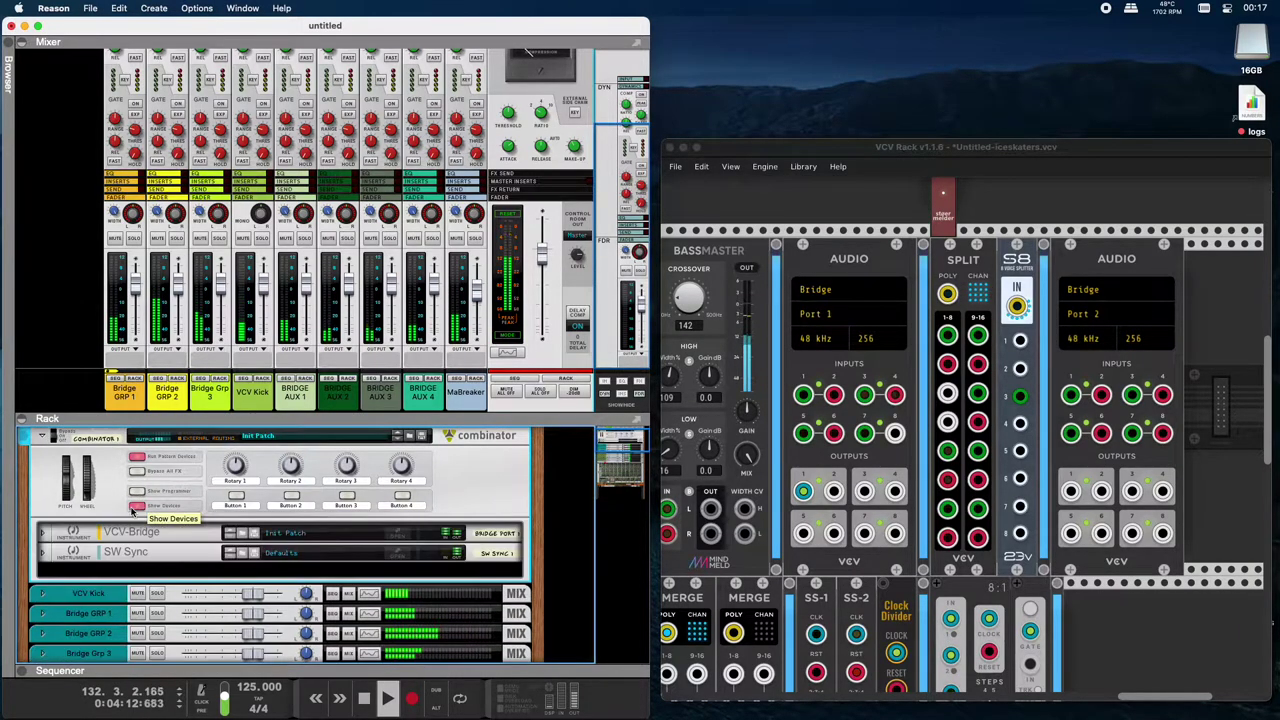
{"action": "left_click", "coordinate": [43, 535]}
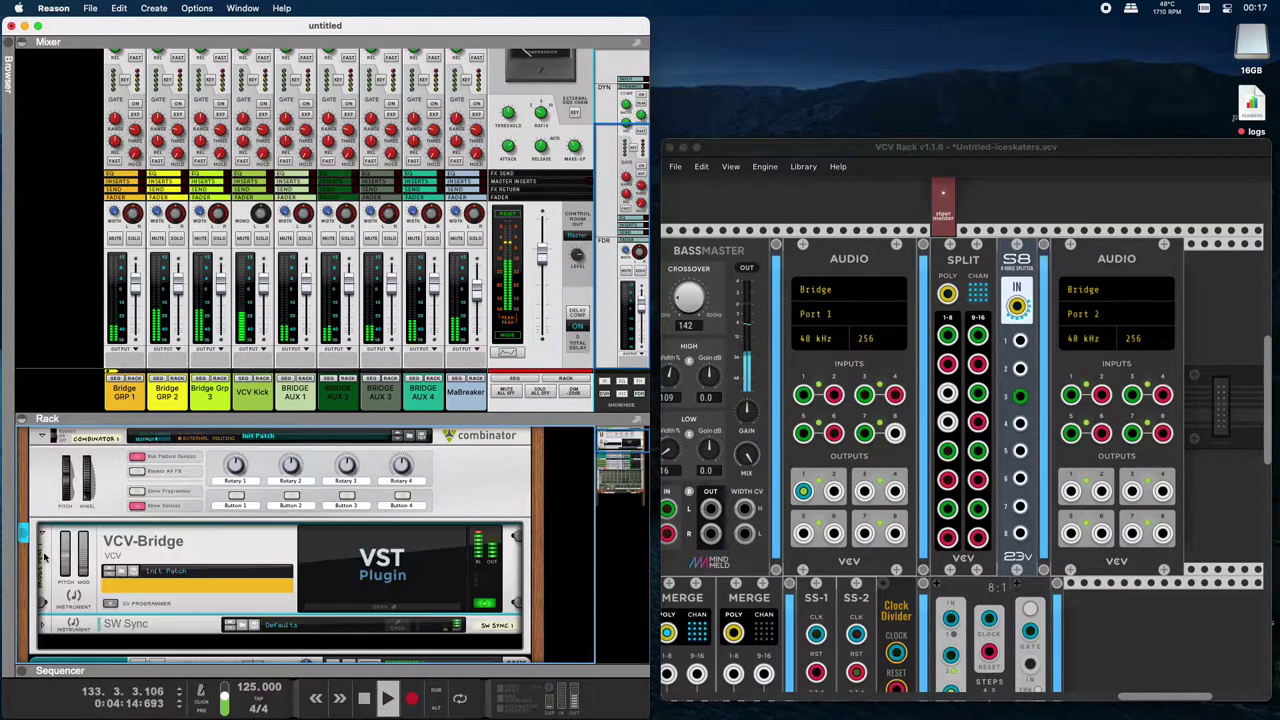
{"action": "left_click", "coordinate": [43, 624]}
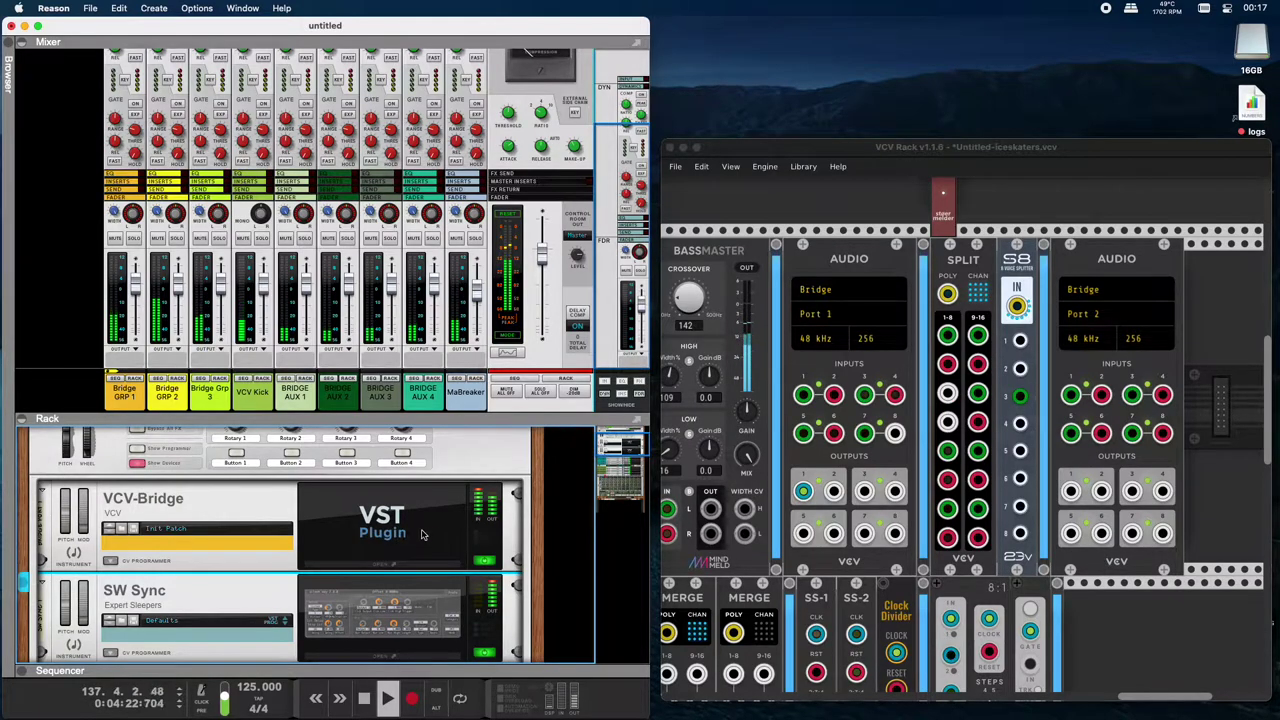
- Open the SW Sync plugin window, inspect its PPQN, clock and run signal settings, and close it
{"action": "left_click", "coordinate": [391, 620]}
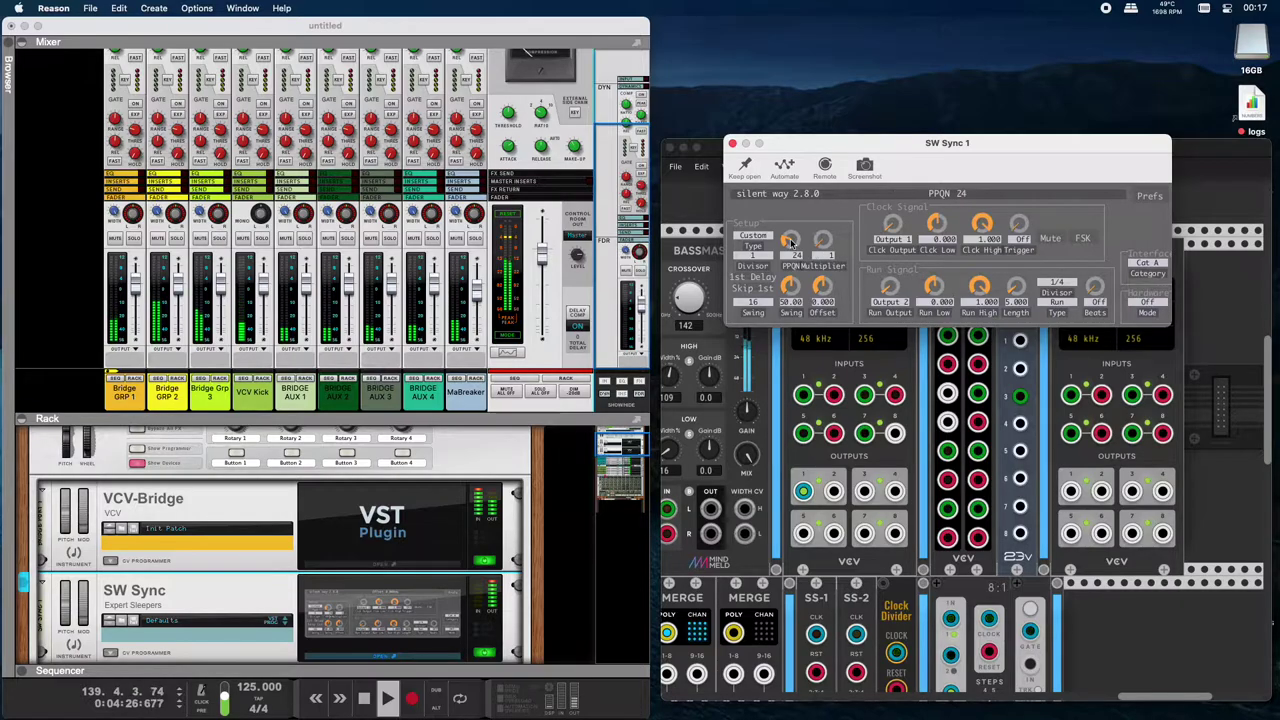
{"action": "mouse_move", "coordinate": [804, 495]}
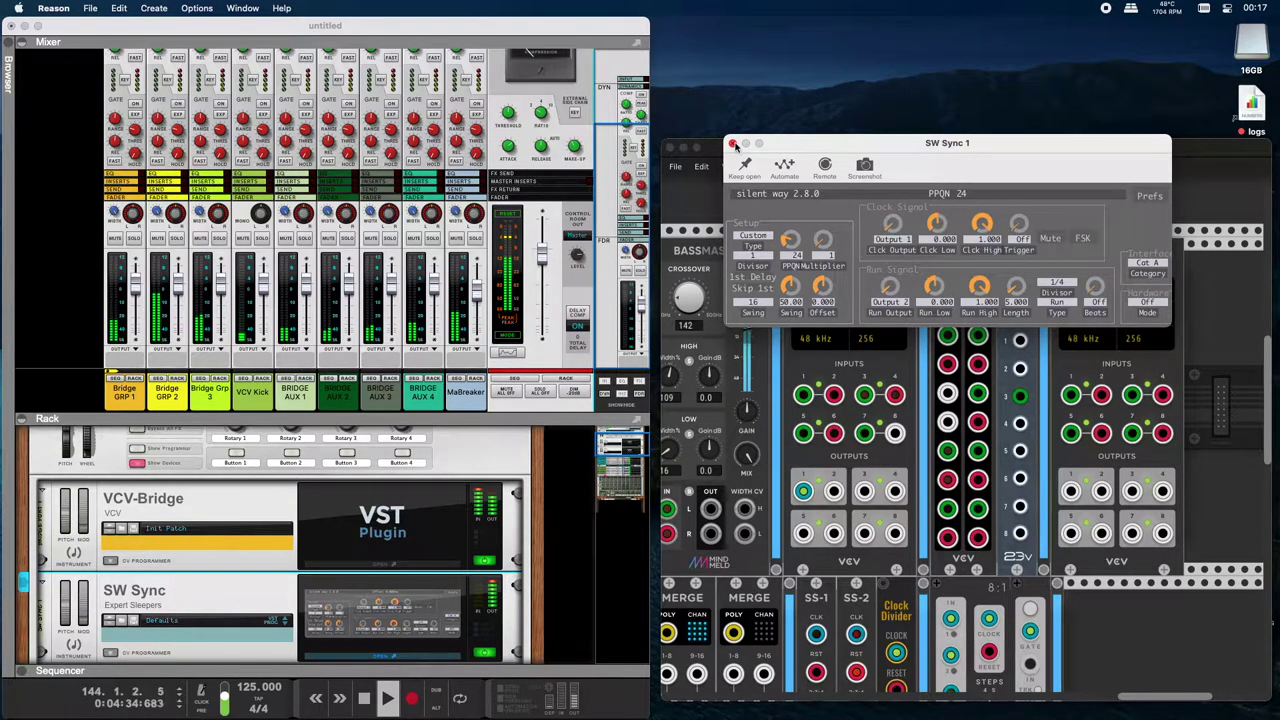
{"action": "left_click", "coordinate": [733, 145]}
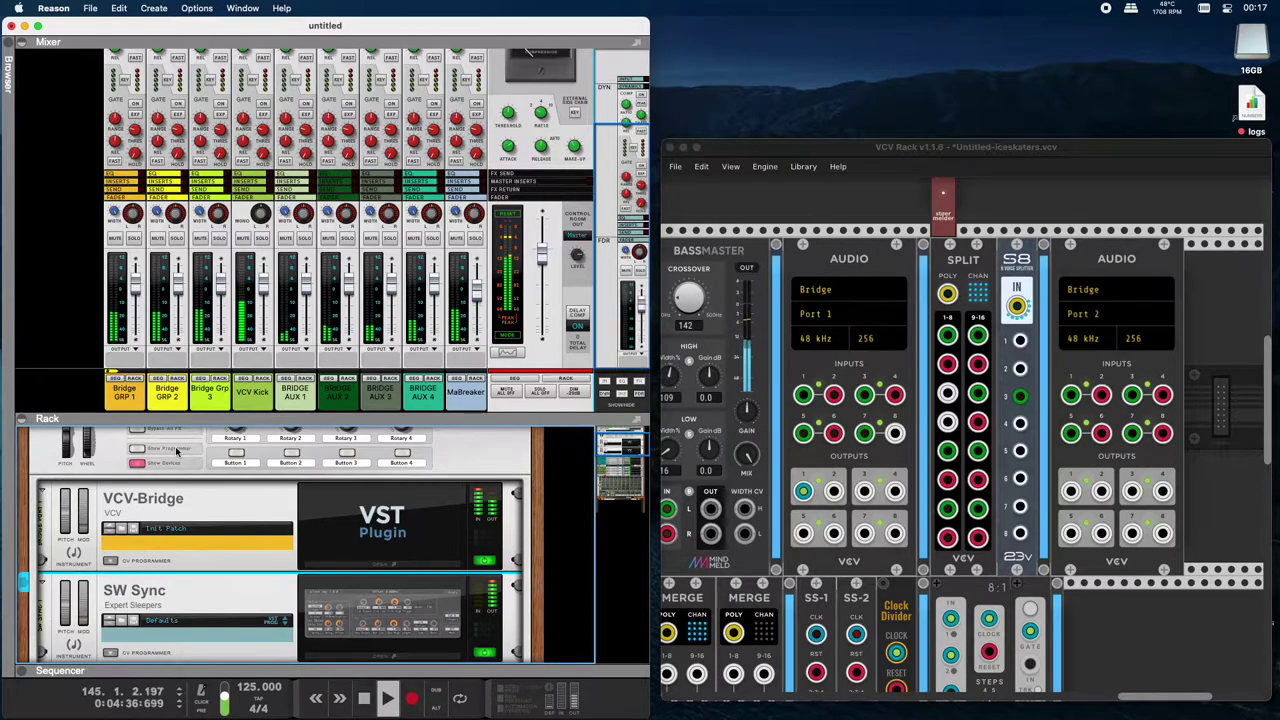
- Hide the devices inside Combinator 1 and fold the combinator
{"action": "left_click", "coordinate": [135, 466]}
{"action": "scroll", "coordinate": [60, 470], "scroll_direction": "up", "scroll_amount": 3}
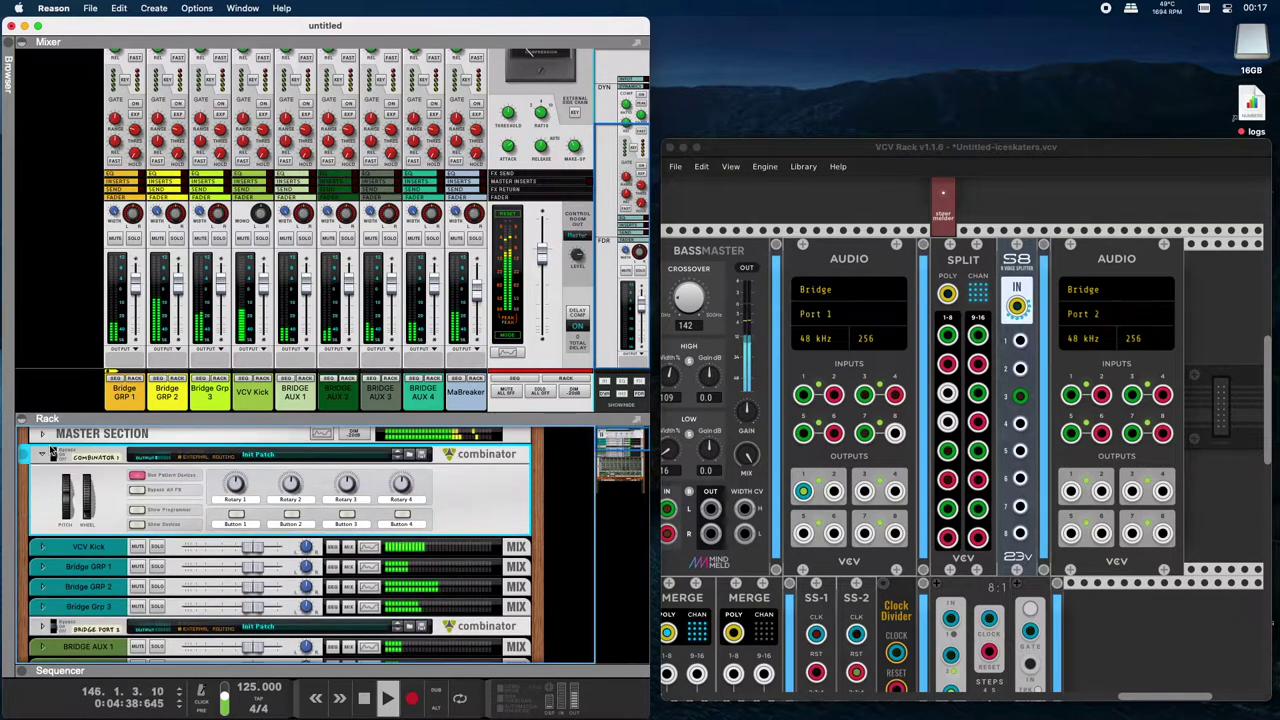
{"action": "left_click", "coordinate": [44, 473]}
{"action": "scroll", "coordinate": [92, 521], "scroll_direction": "down", "scroll_amount": 3}
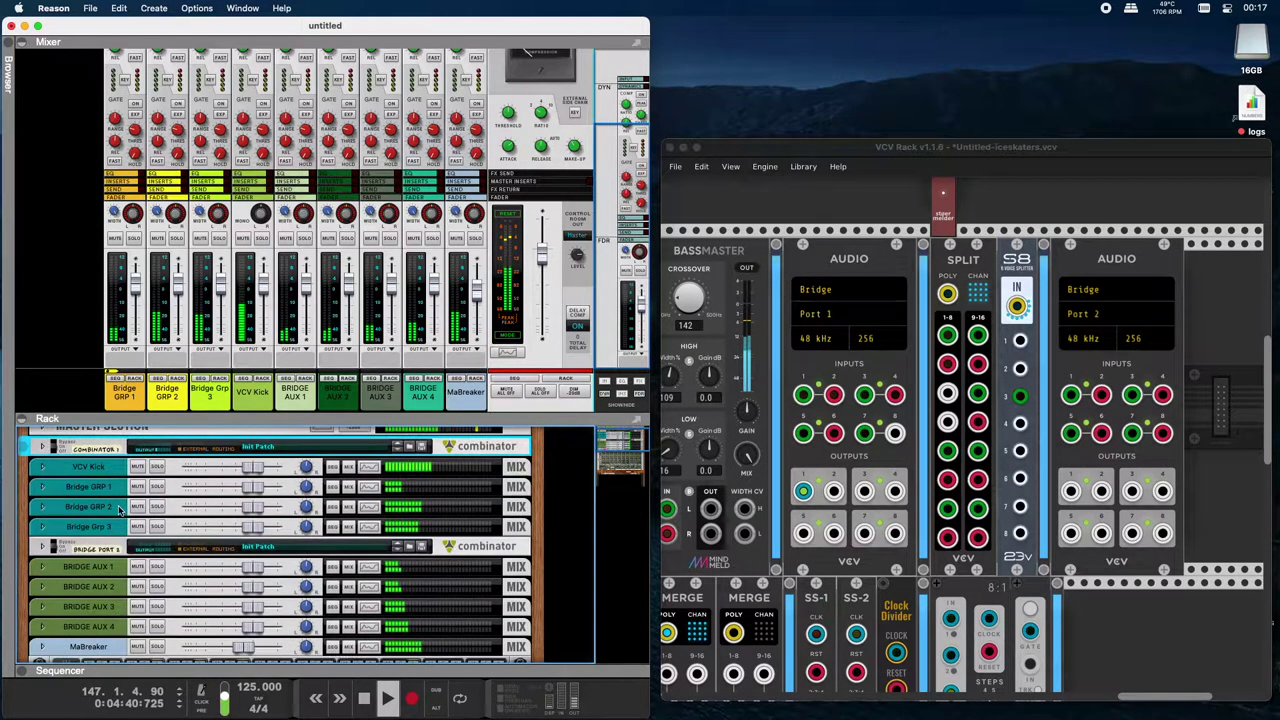
- Unfold the Bridge Port 2 combinator, show its VCV-Bridge device, and check the programmer's modulation routing from Rotary 1 to Port
{"action": "left_click", "coordinate": [41, 530]}
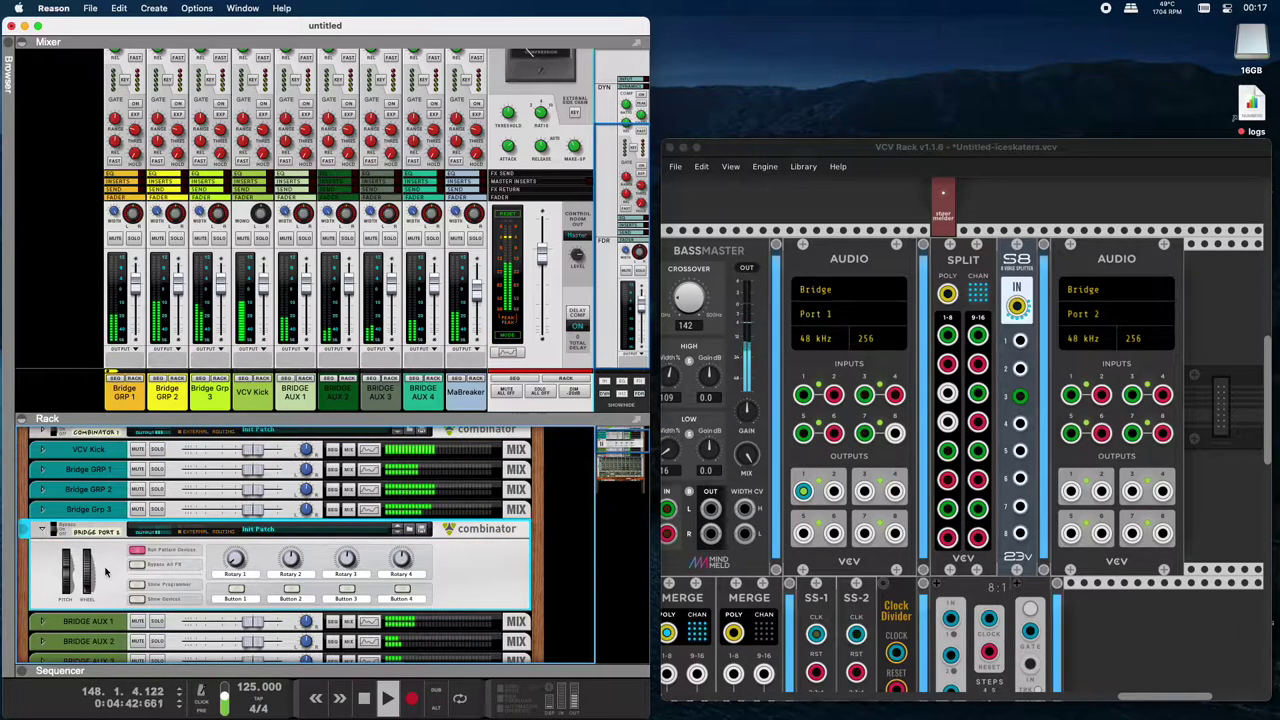
{"action": "left_click", "coordinate": [165, 599]}
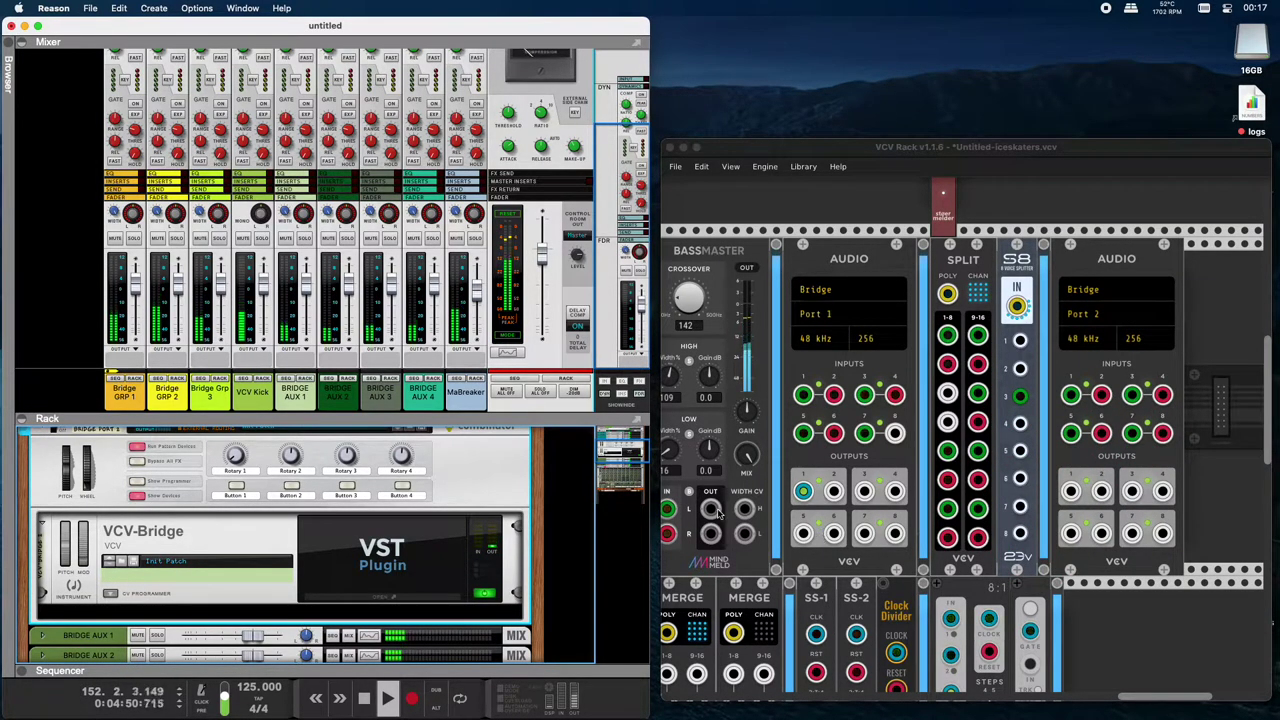
{"action": "left_click", "coordinate": [136, 481]}
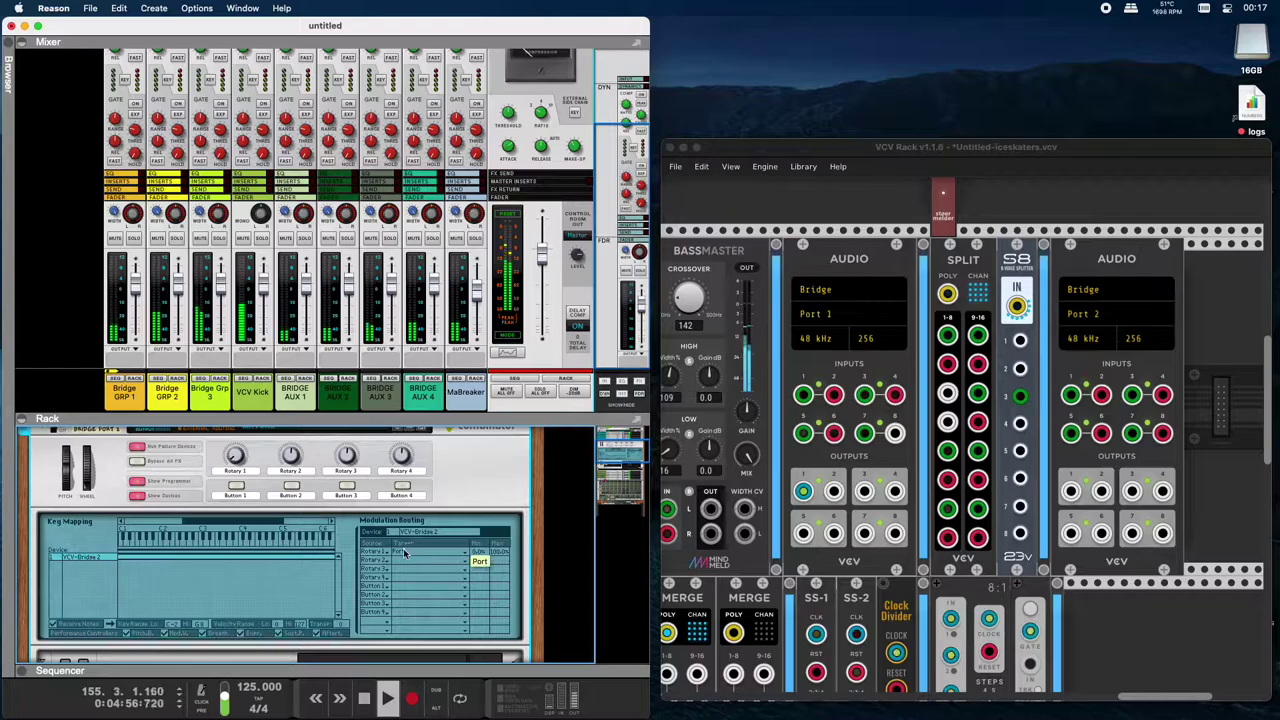
{"action": "mouse_move", "coordinate": [240, 456]}
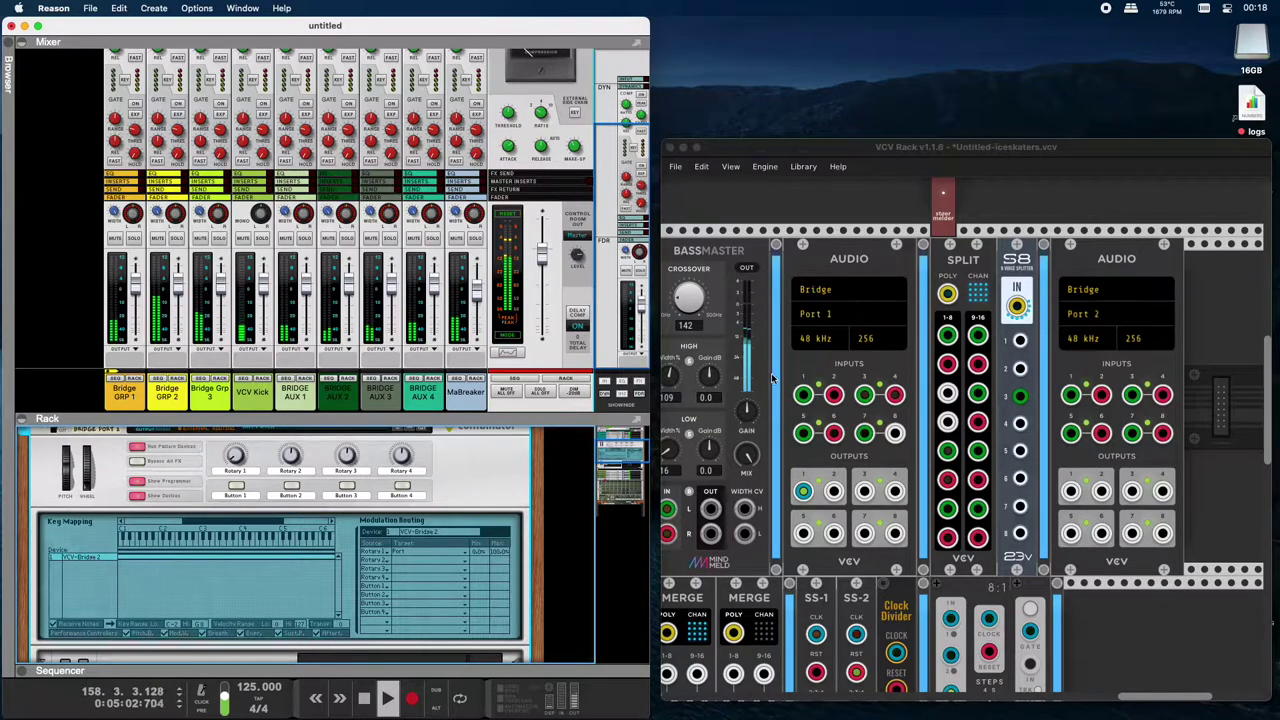
{"action": "left_click", "coordinate": [134, 483]}
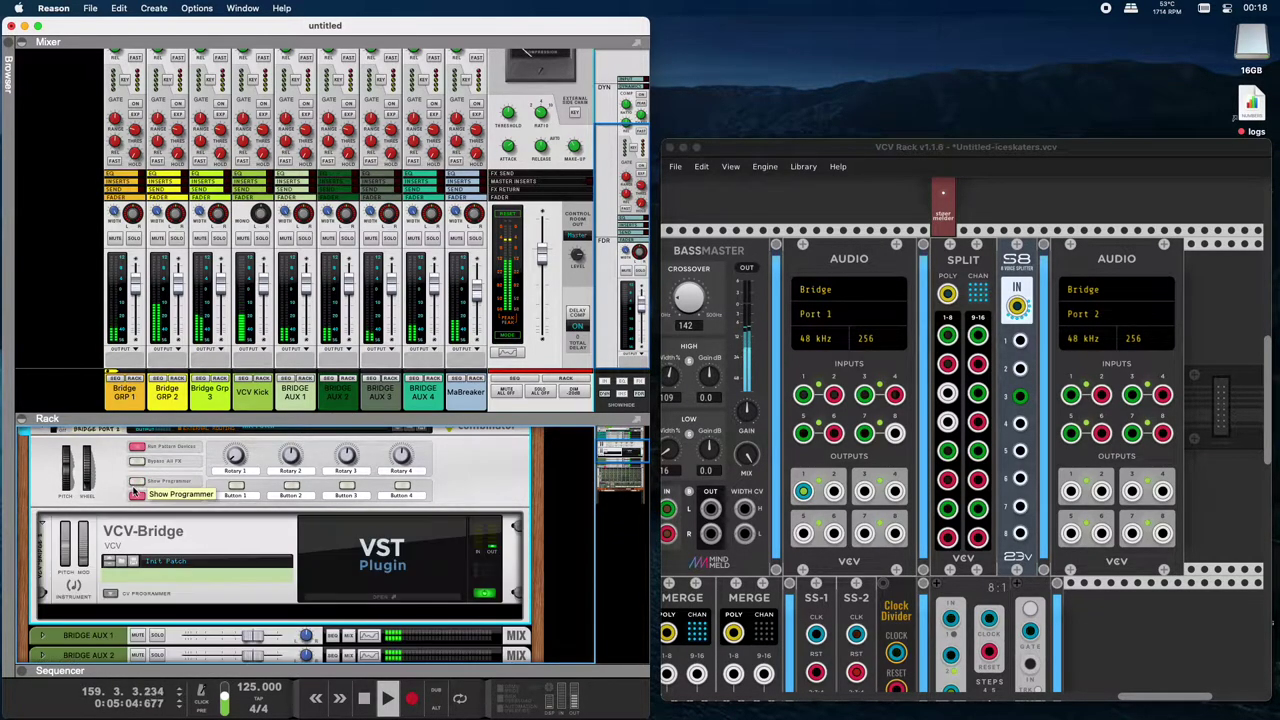
- Hide the Bridge Port 2 combinator's devices, and fold both the combinator and the Redrum
{"action": "left_click", "coordinate": [137, 498]}
{"action": "scroll", "coordinate": [72, 491], "scroll_direction": "up", "scroll_amount": 1}
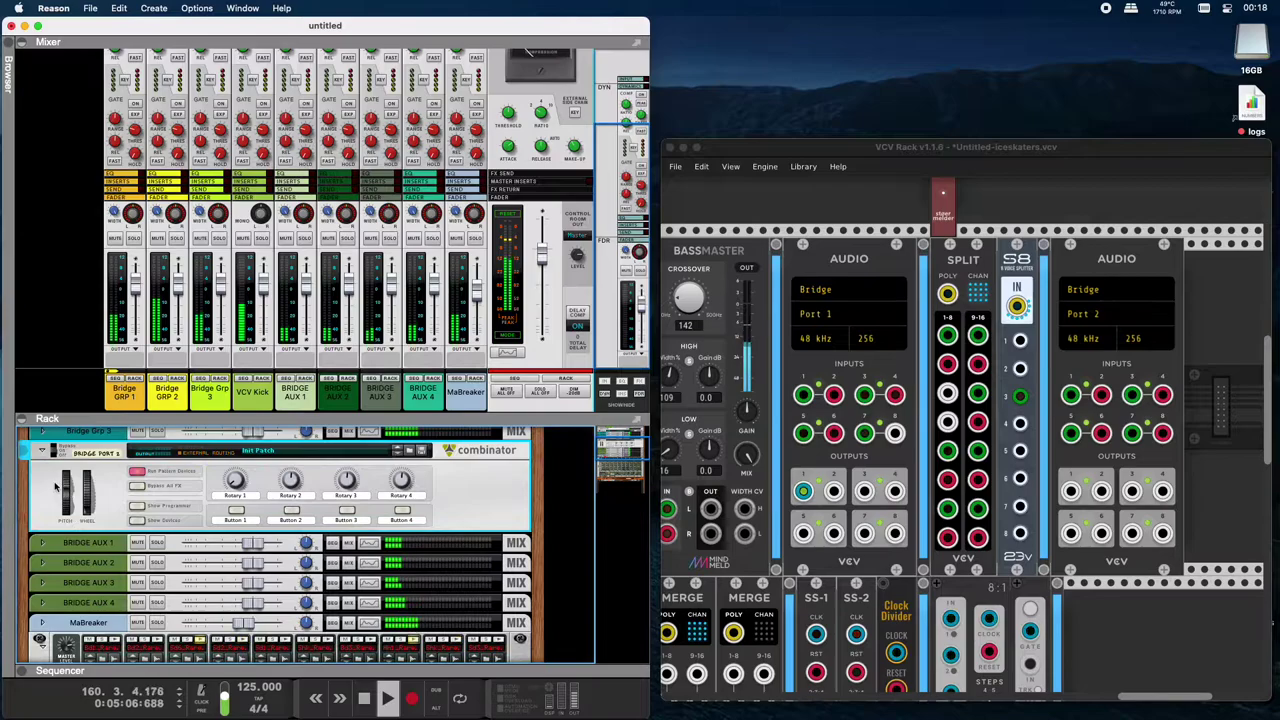
{"action": "left_click", "coordinate": [43, 457]}
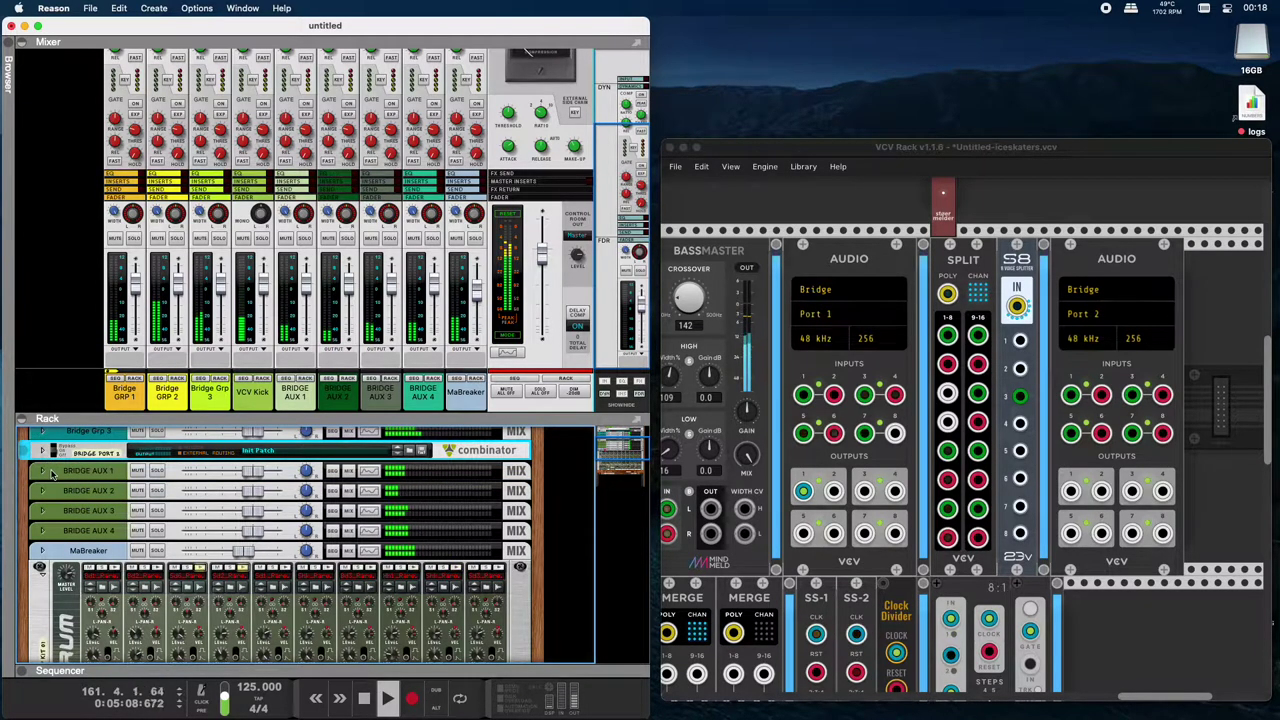
{"action": "left_click", "coordinate": [40, 567]}
{"action": "scroll", "coordinate": [128, 573], "scroll_direction": "up", "scroll_amount": 5}
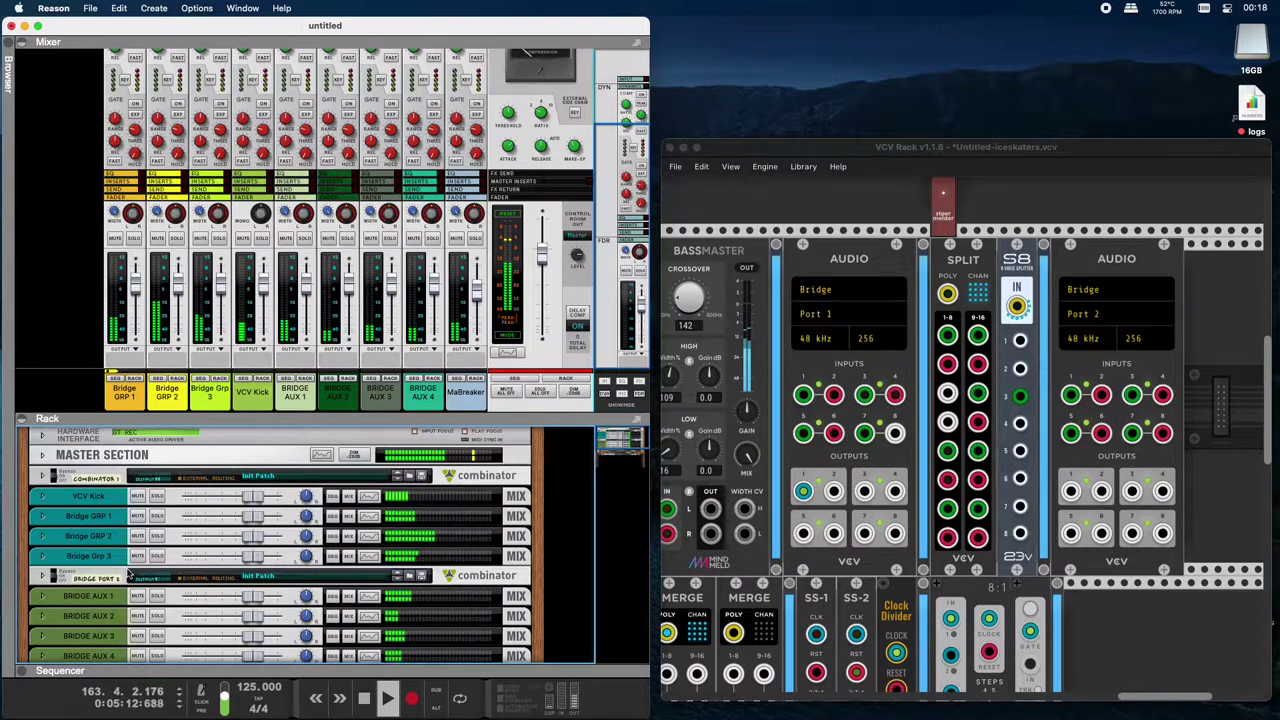
{"action": "scroll", "coordinate": [128, 573], "scroll_direction": "down", "scroll_amount": 3}
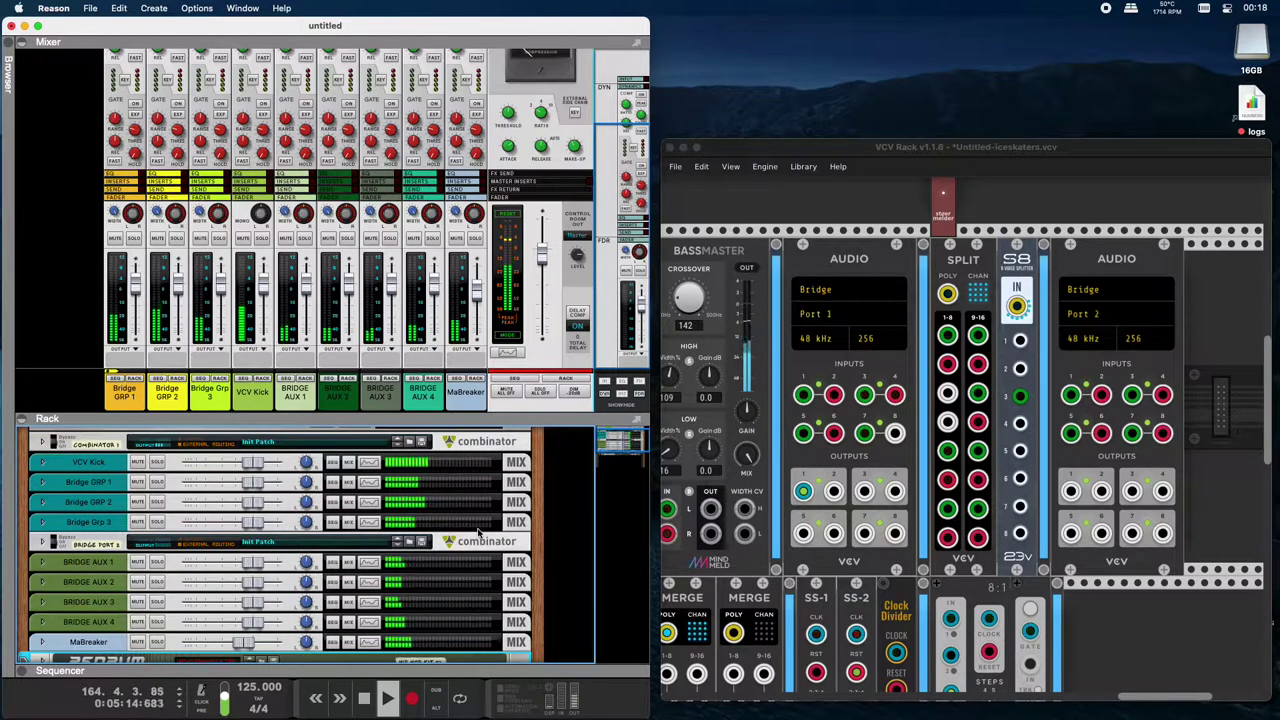
- Switch to VCV Rack and view the whole patch at once
{"action": "left_click", "coordinate": [1222, 444]}
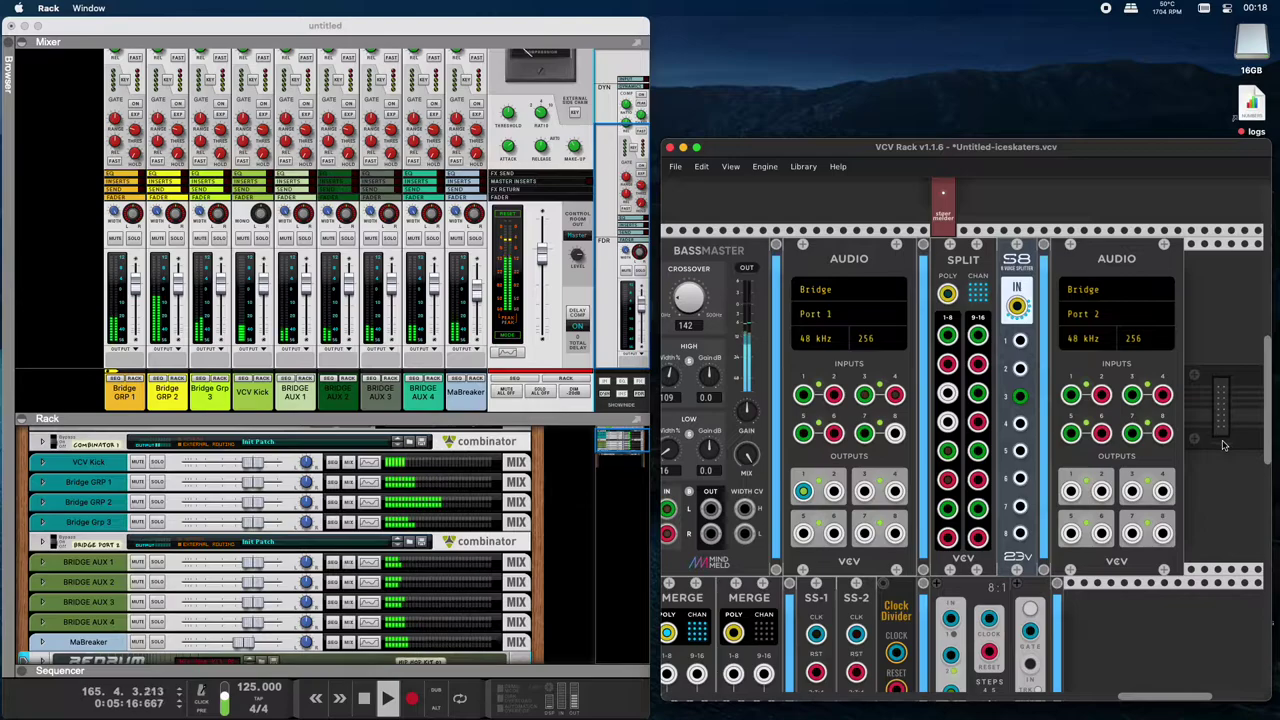
{"action": "scroll", "coordinate": [1222, 445], "scroll_direction": "down", "scroll_amount": 5}
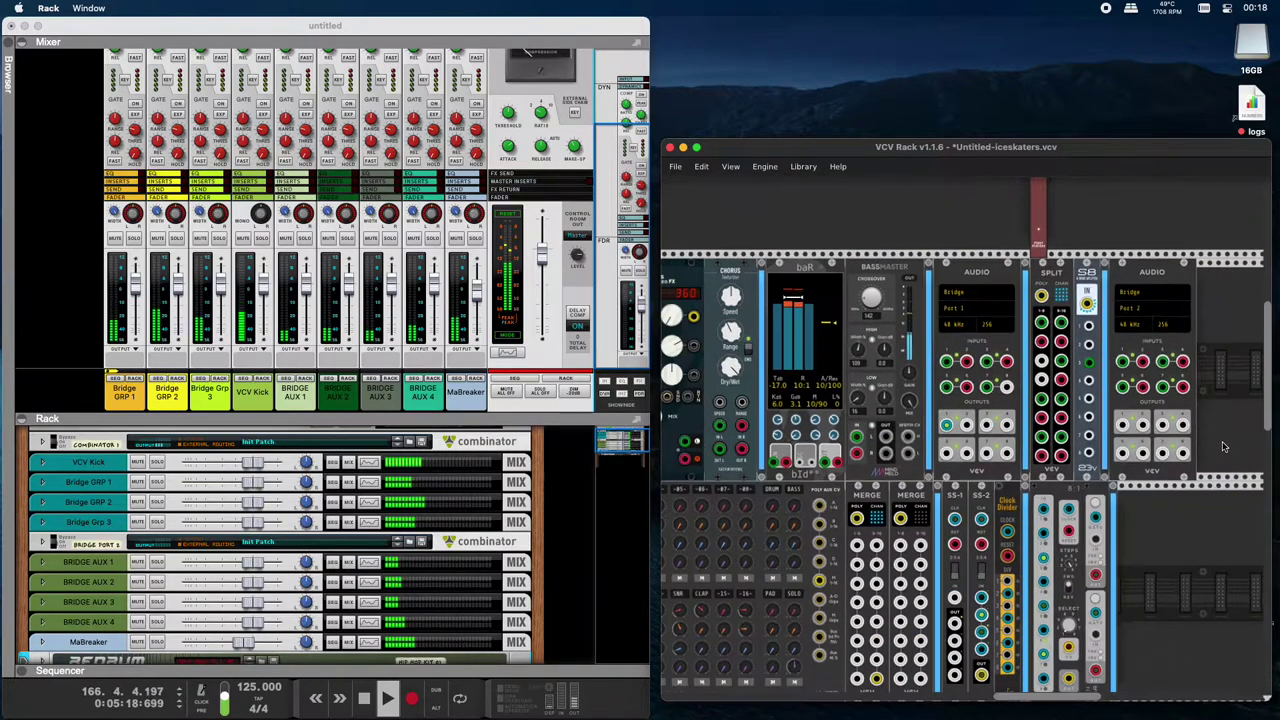
{"action": "scroll", "coordinate": [1222, 446], "scroll_direction": "down", "scroll_amount": 5}
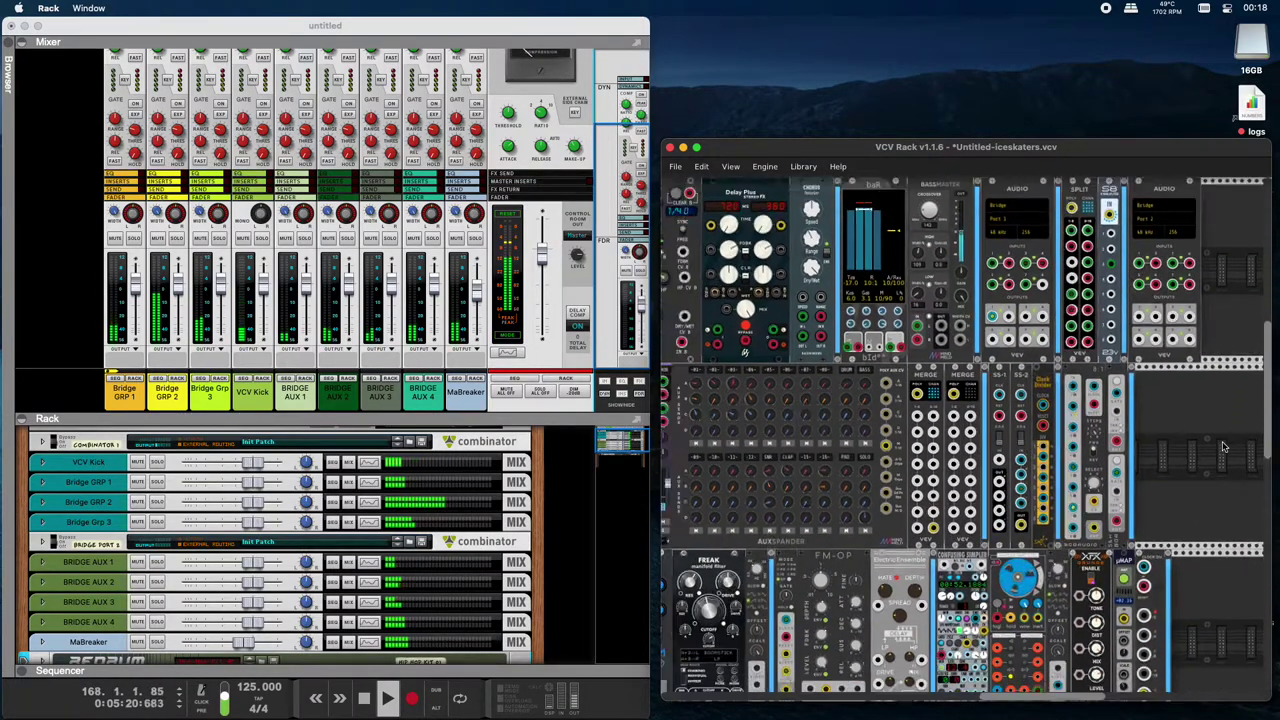
{"action": "scroll", "coordinate": [1222, 446], "scroll_direction": "down", "scroll_amount": 5}
{"action": "scroll", "coordinate": [1222, 446], "scroll_direction": "down", "scroll_amount": 8}
{"action": "scroll", "coordinate": [1249, 419], "scroll_direction": "down", "scroll_amount": 5}
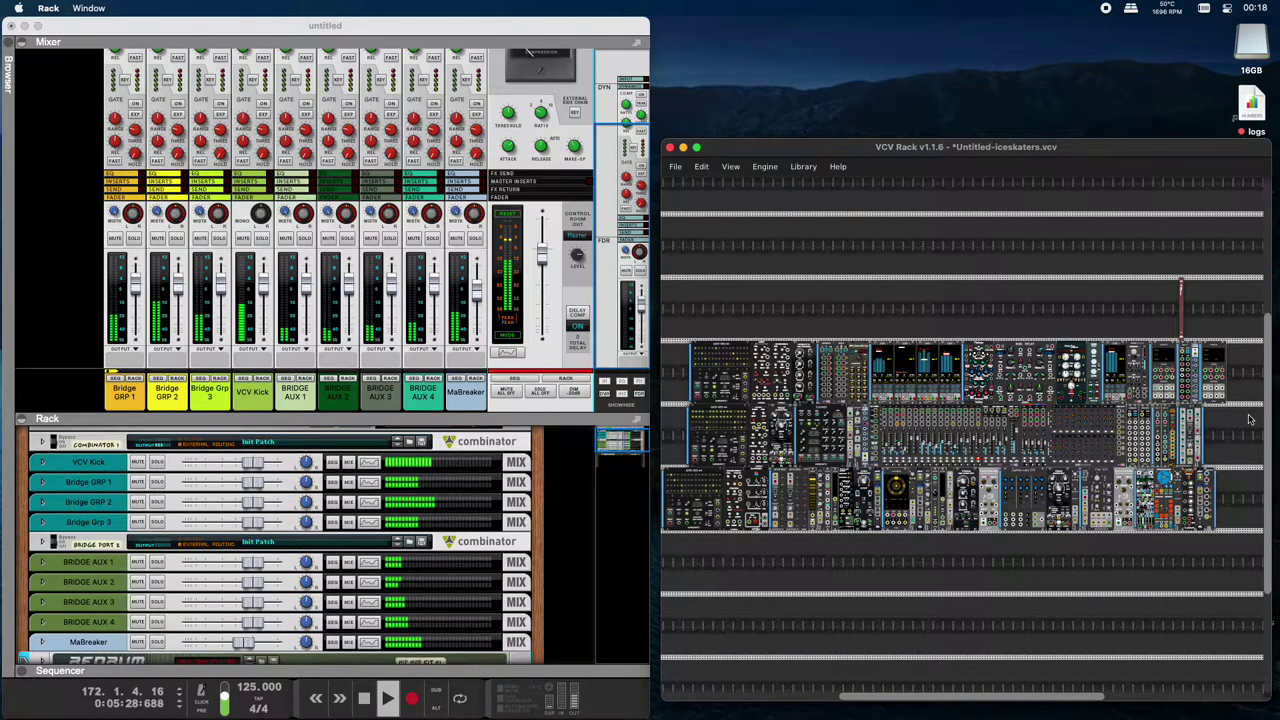
{"action": "scroll", "coordinate": [1249, 419], "scroll_direction": "left", "scroll_amount": 2}
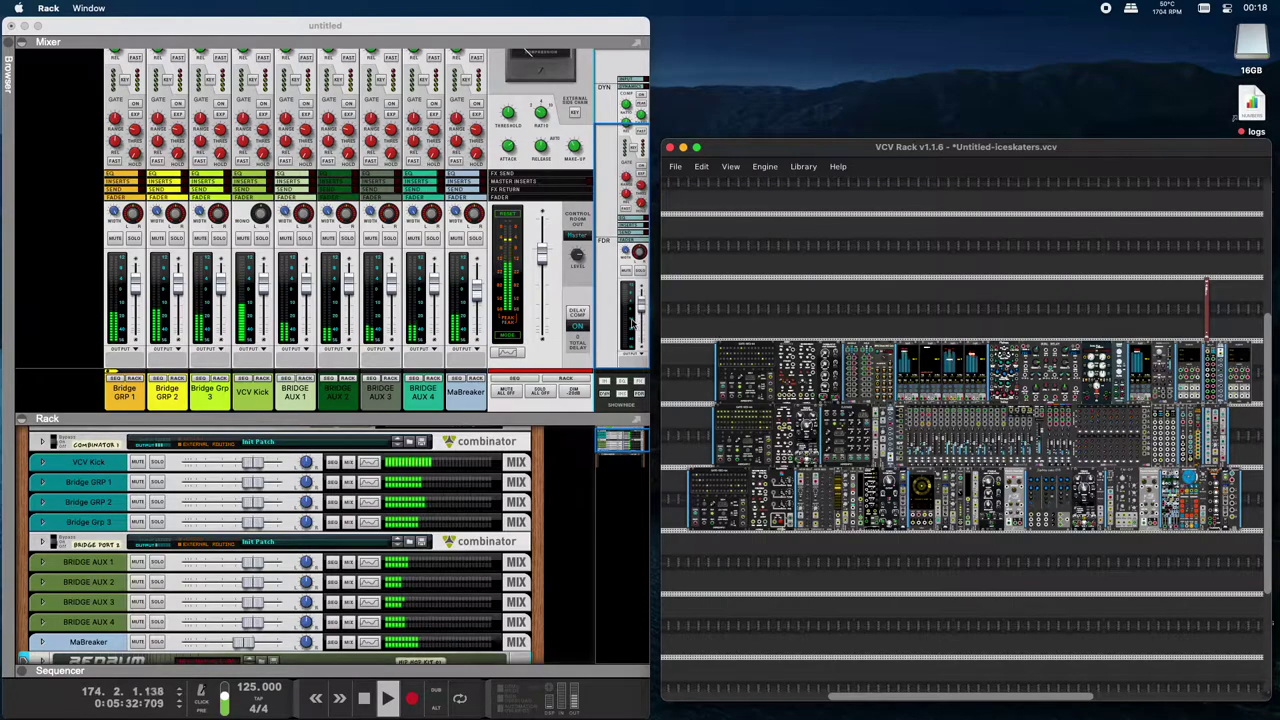
- Switch to Reason and fade the mixer's master level down to about -78.56 dB
{"action": "left_click", "coordinate": [543, 258]}
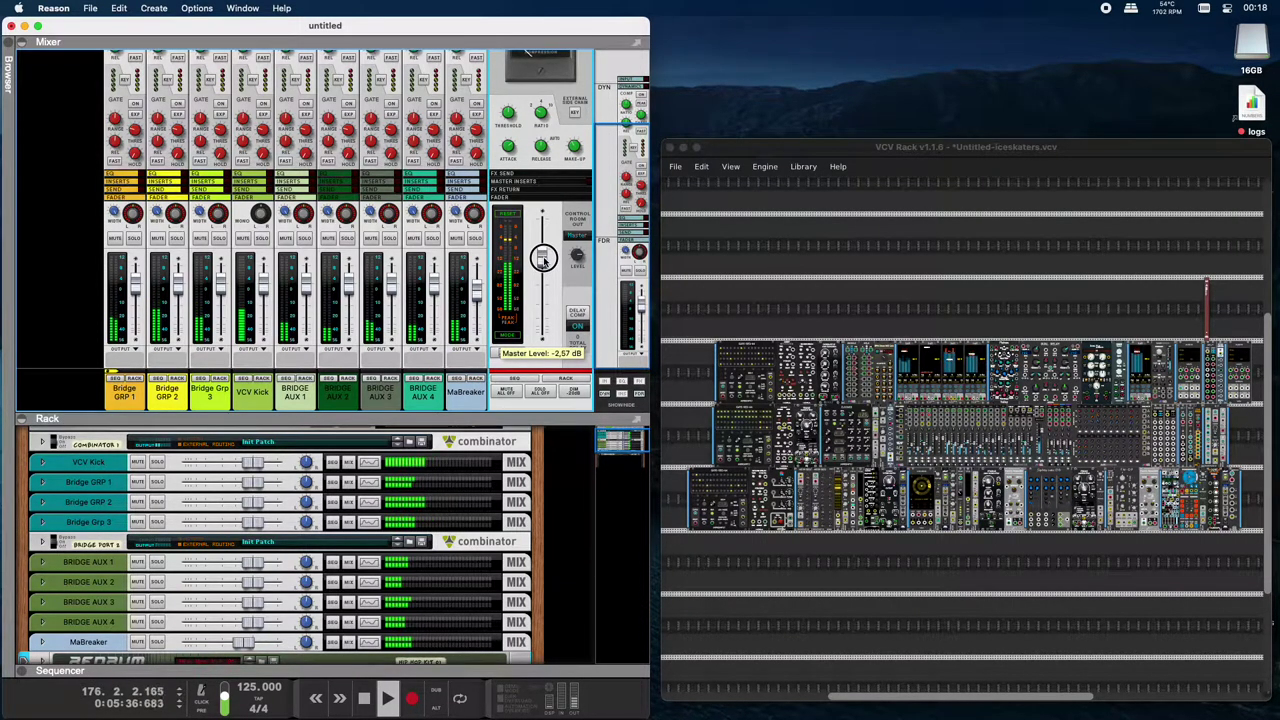
{"action": "left_click_drag", "start_coordinate": [543, 261], "coordinate": [542, 320]}
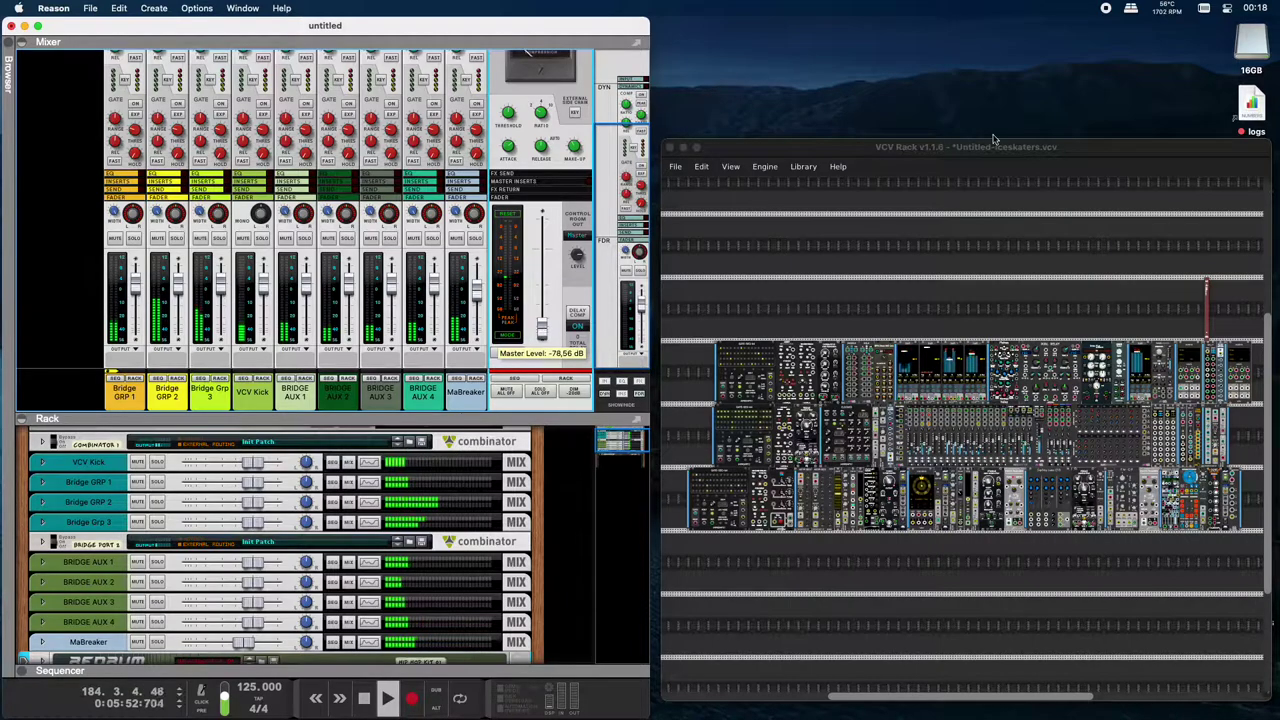